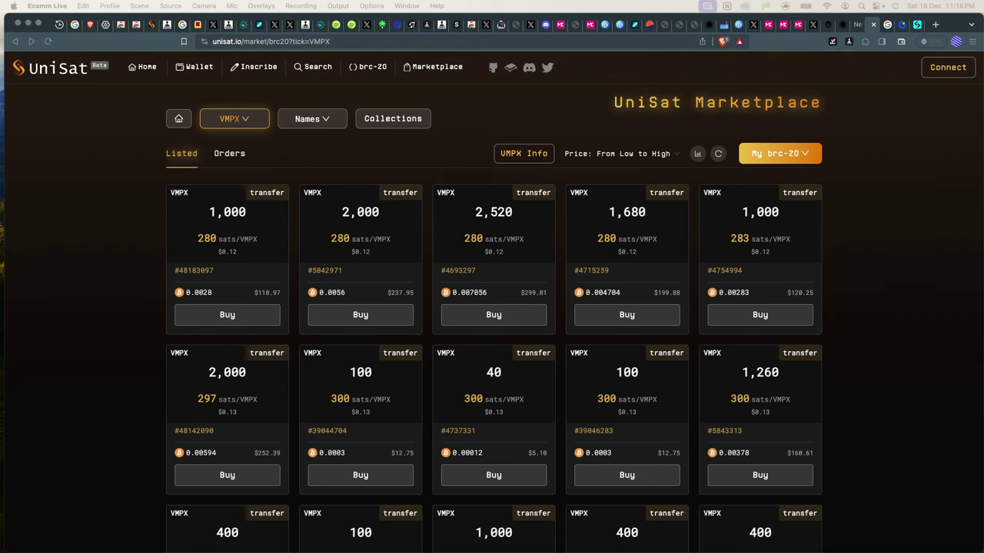
- Bring Brave forward, dismiss the 'Disk Not Ejected Properly' notification and view the cybord.org CBRC-20 page
click(890, 195)
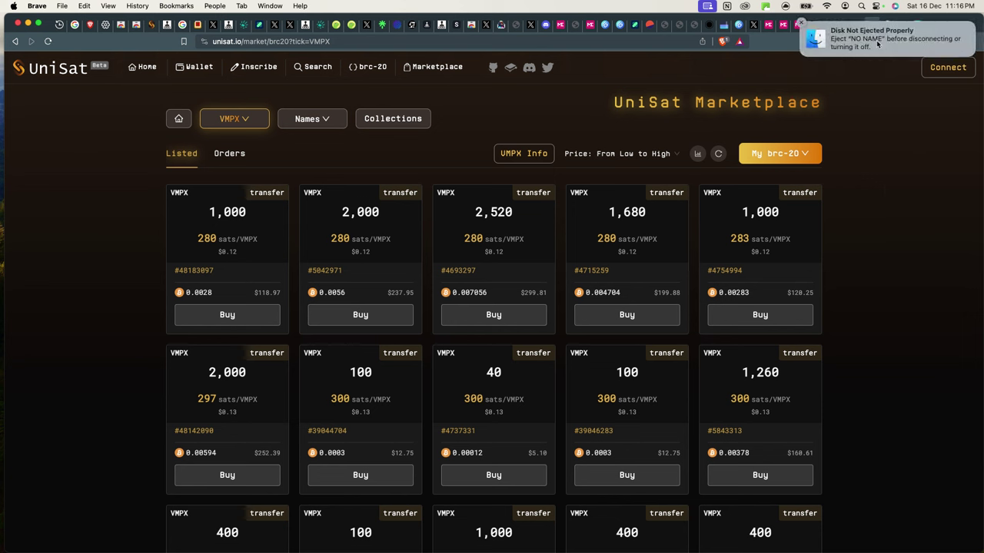
click(801, 24)
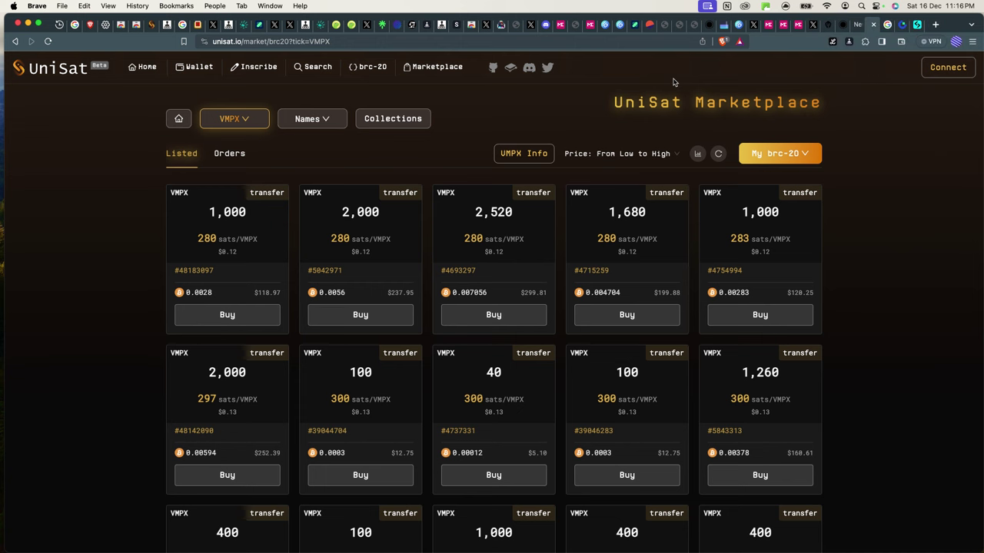
scroll(846, 158, up, 1)
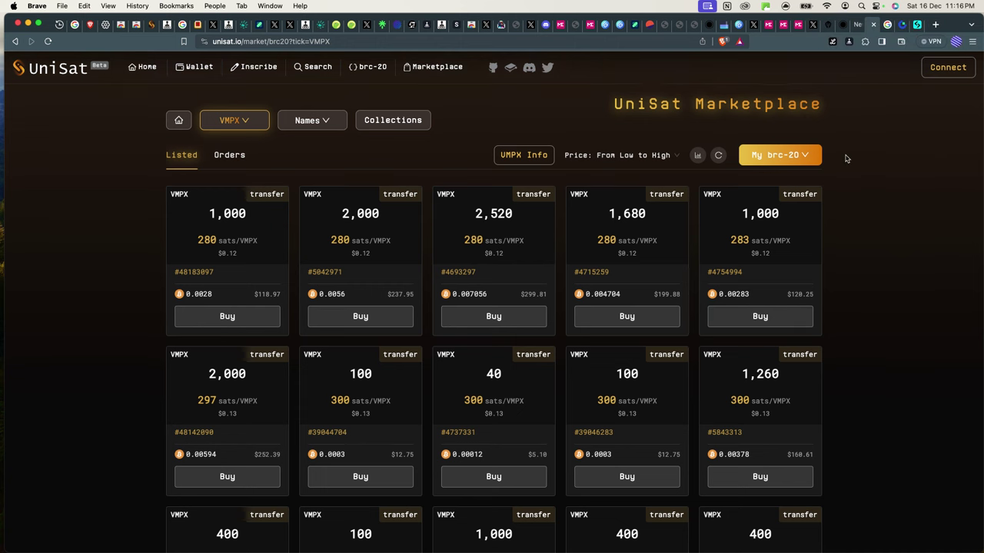
scroll(846, 158, down, 1)
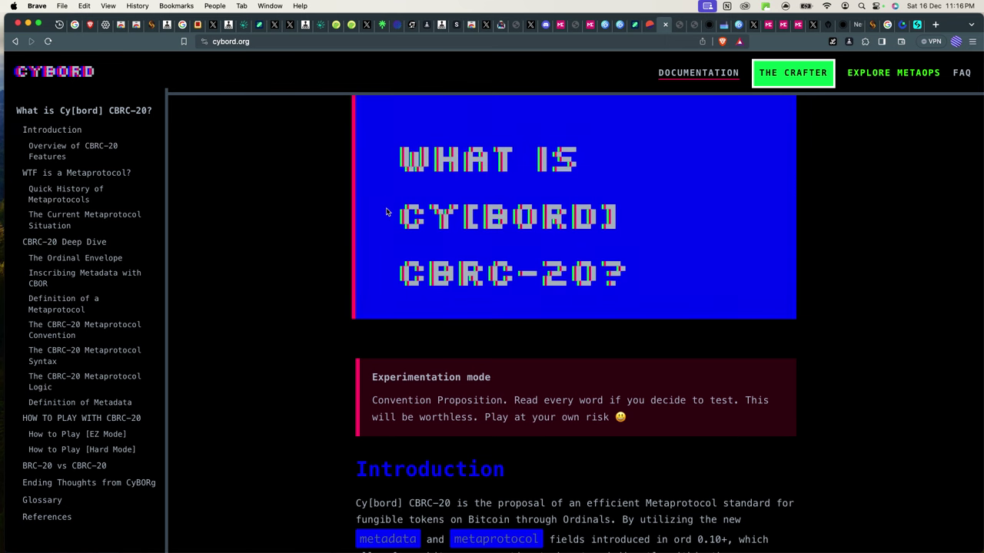
drag(407, 158, 493, 167)
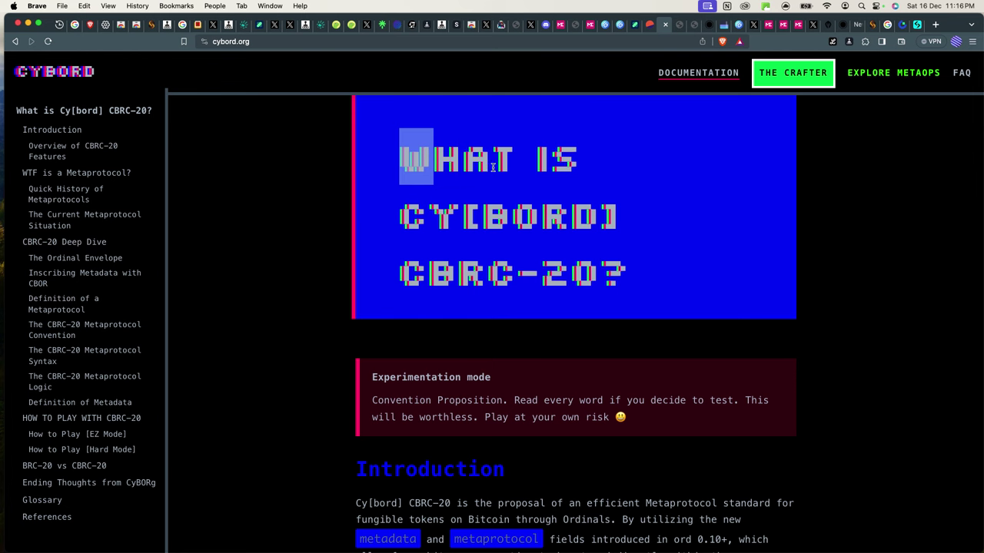
click(377, 81)
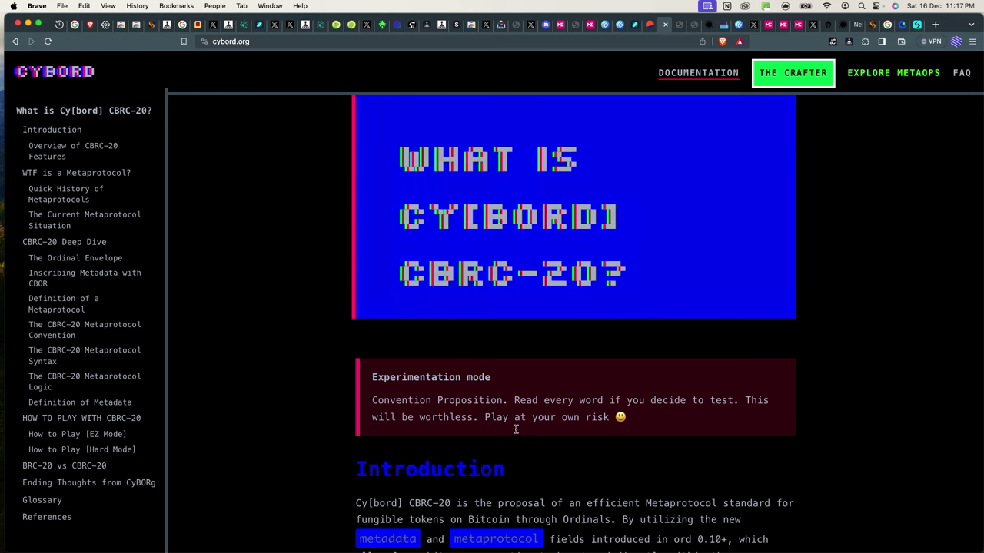
scroll(541, 499, down, 1)
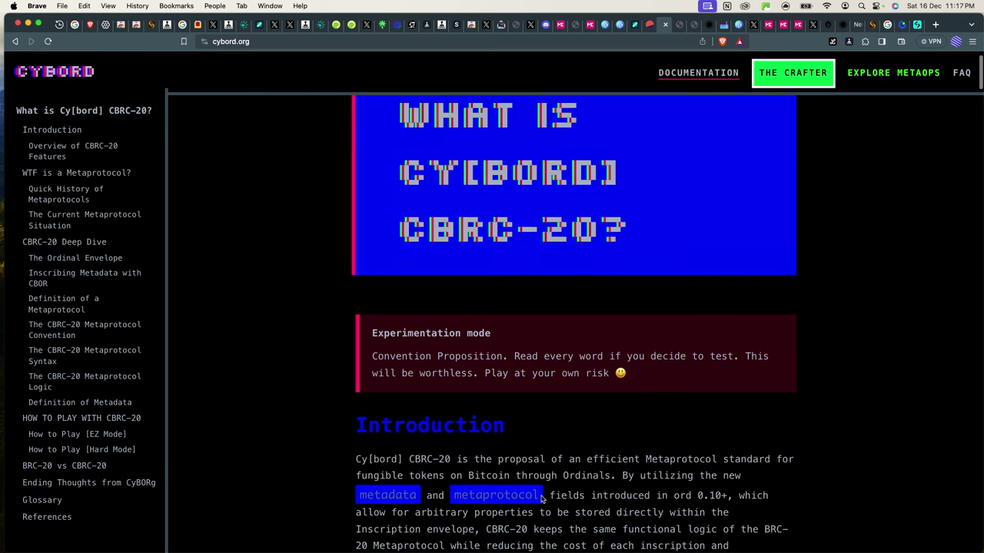
scroll(541, 499, down, 1)
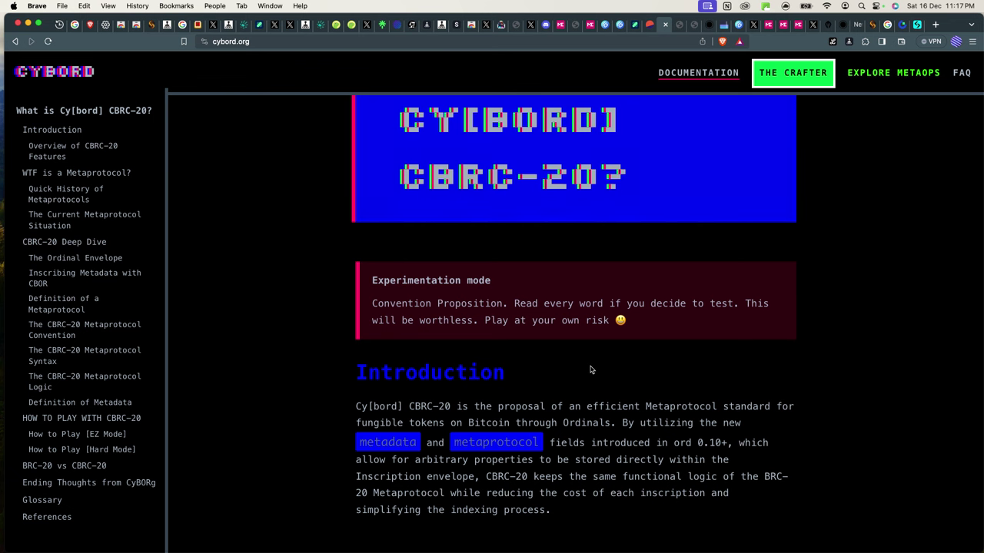
scroll(590, 370, up, 3)
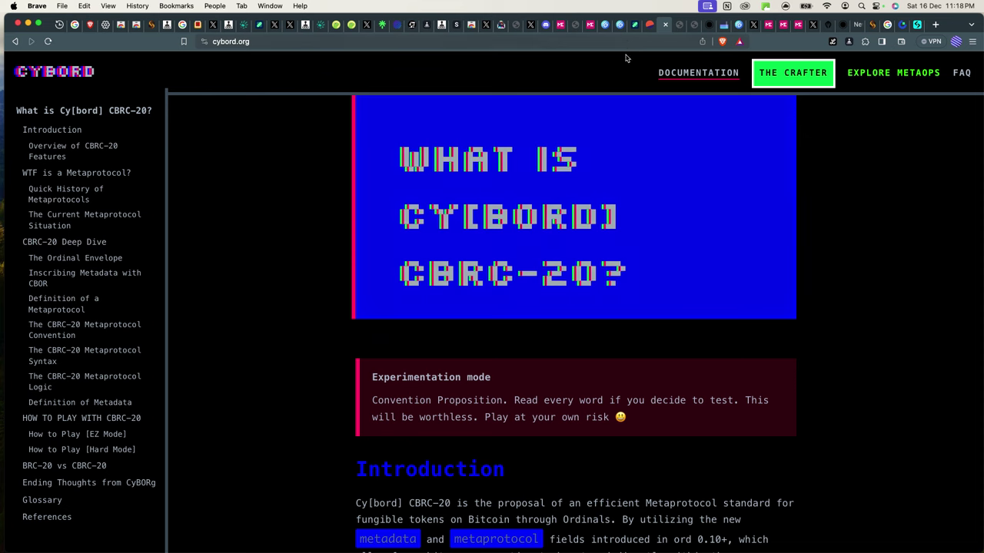
click(576, 24)
- Load unisat.io and its Wallet download page, then go back to the cybord.org documentation tab
click(490, 38)
text(u)
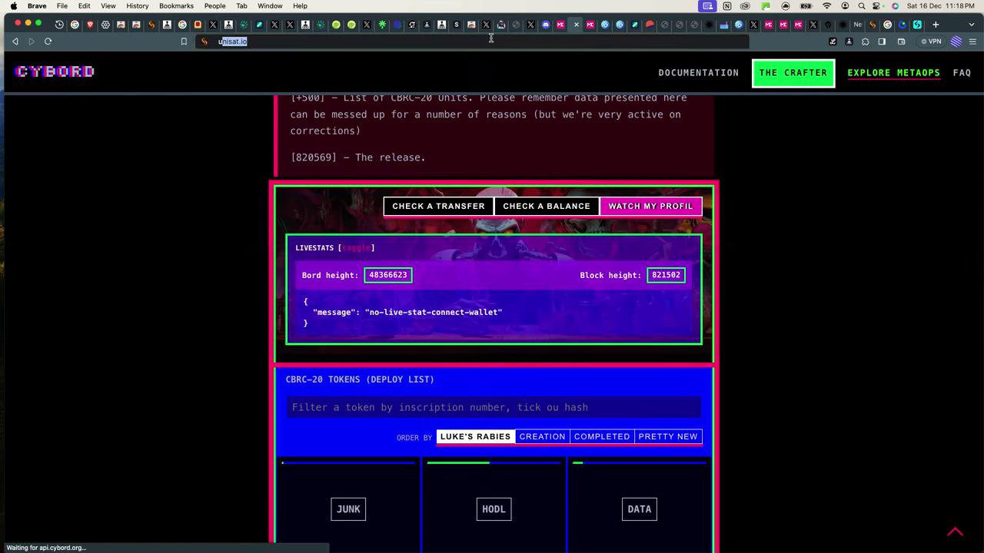
text(nisa)
key(Return)
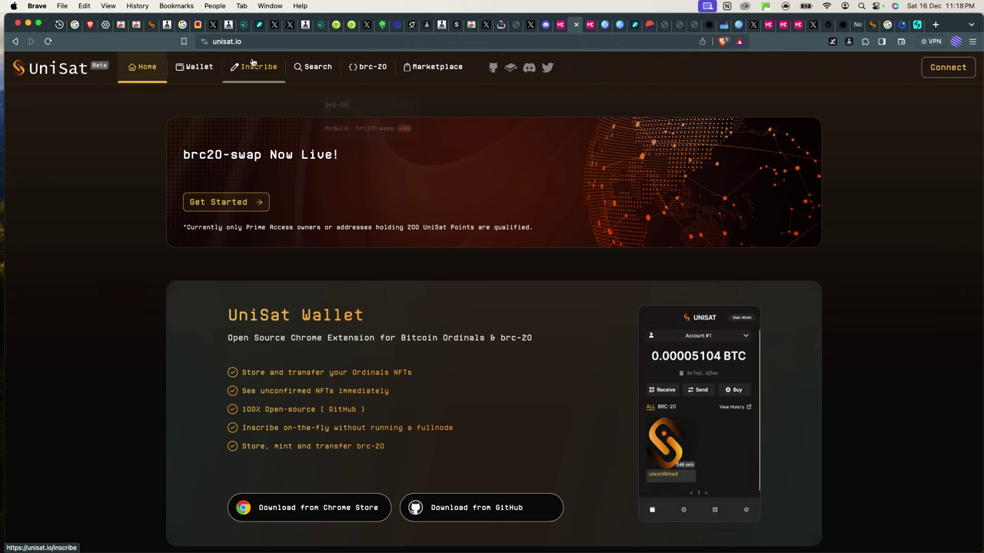
click(196, 70)
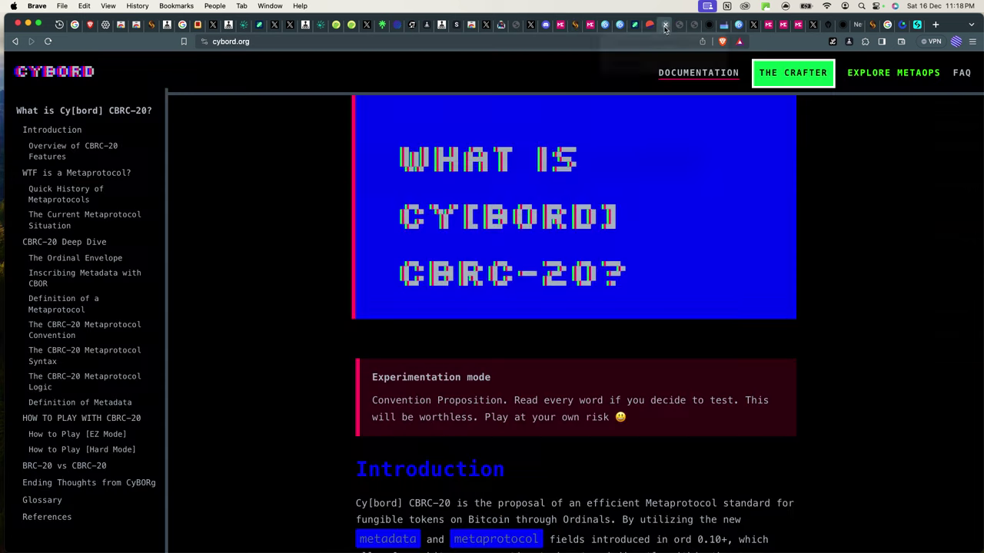
click(659, 25)
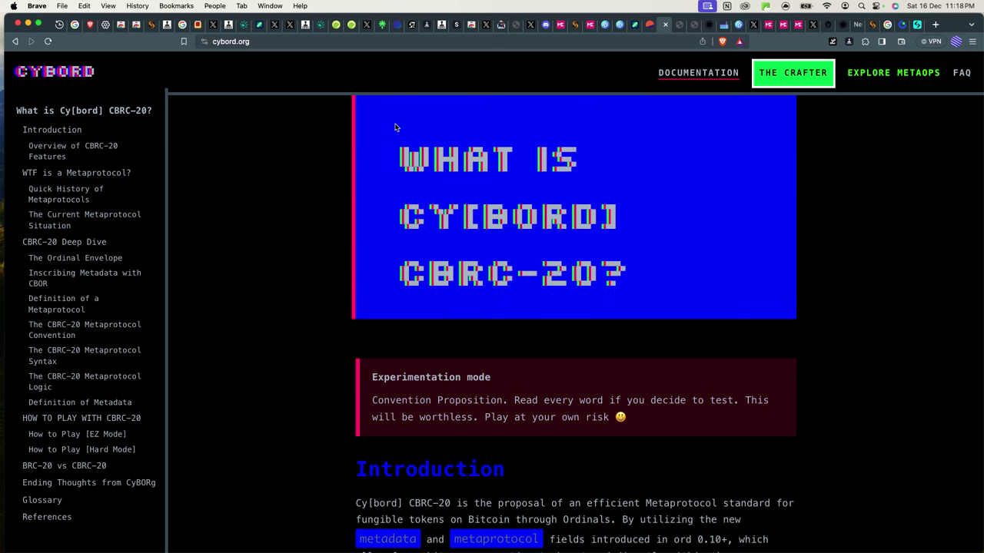
- Open The Crafter page on cybord.org and scroll through it
click(800, 80)
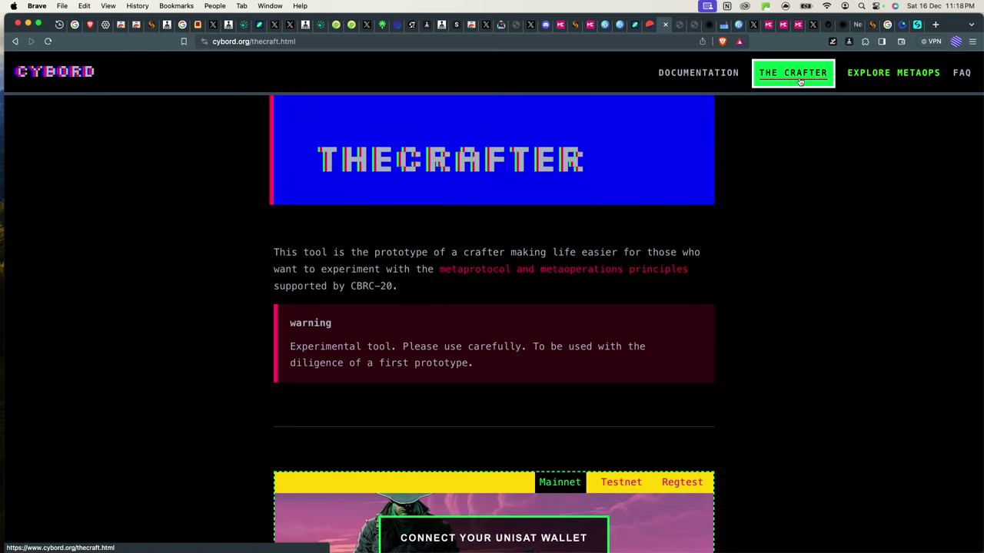
scroll(694, 295, down, 5)
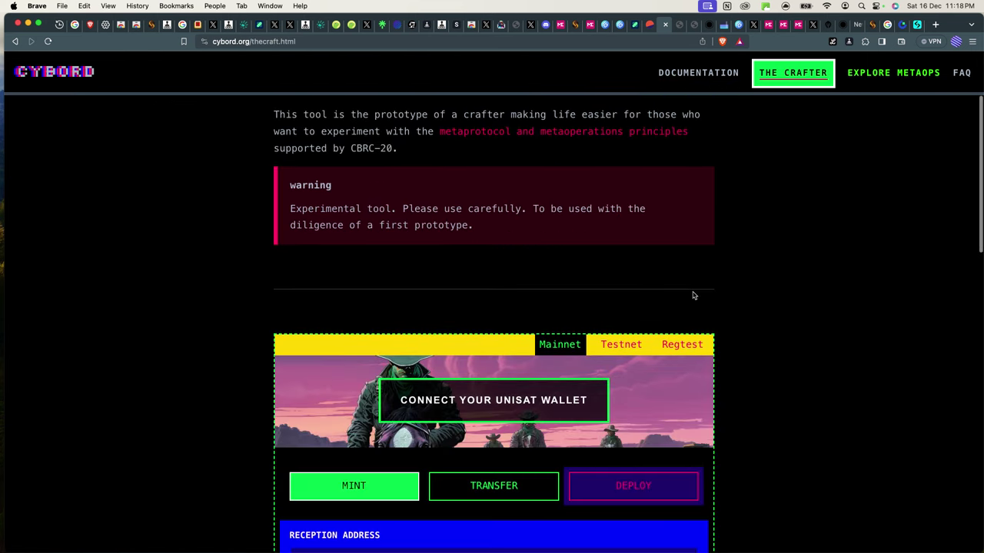
scroll(693, 295, down, 1)
scroll(691, 290, up, 6)
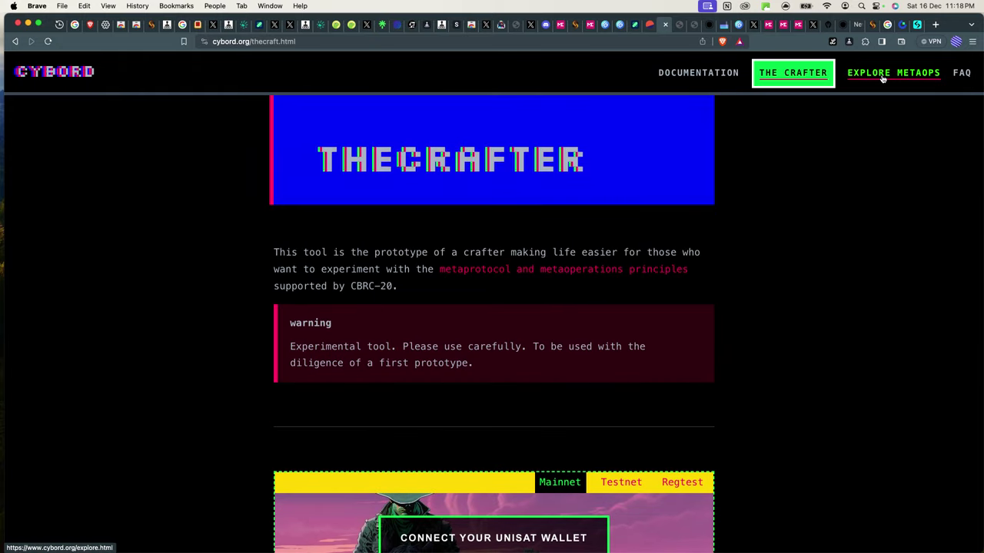
- Open Explore Metaops and scroll down to the CBRC-20 token grid with BORD, MEME and DGEN
click(882, 77)
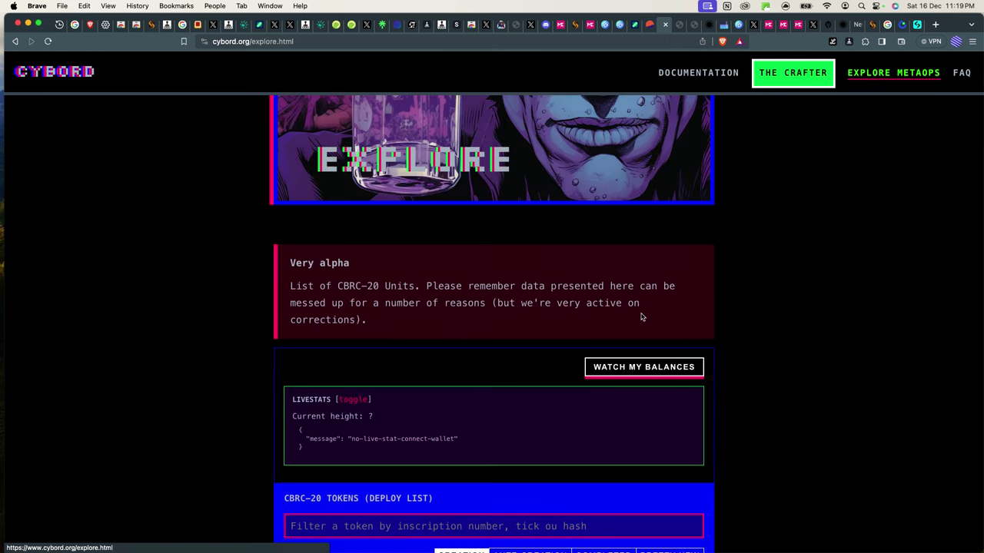
scroll(641, 316, down, 5)
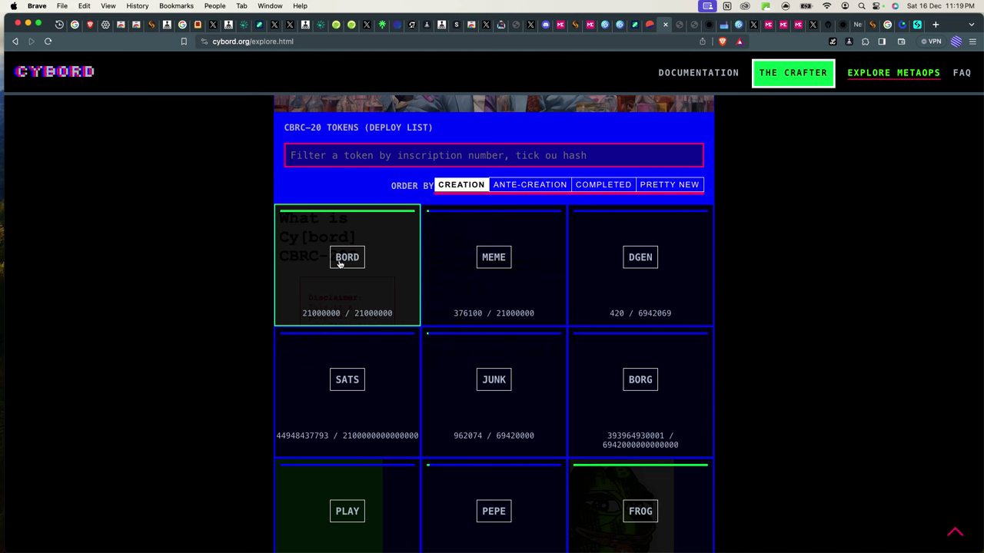
scroll(336, 310, up, 5)
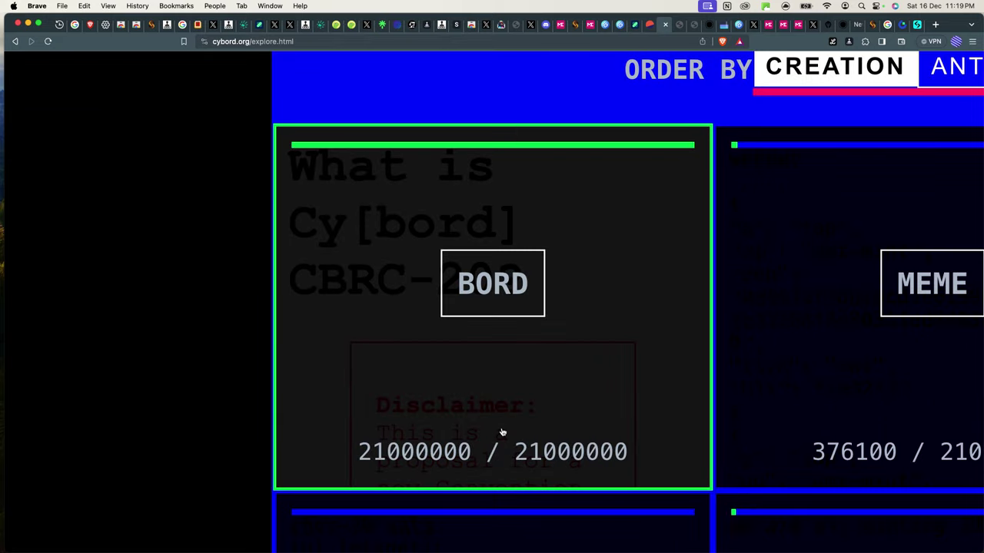
scroll(502, 432, down, 5)
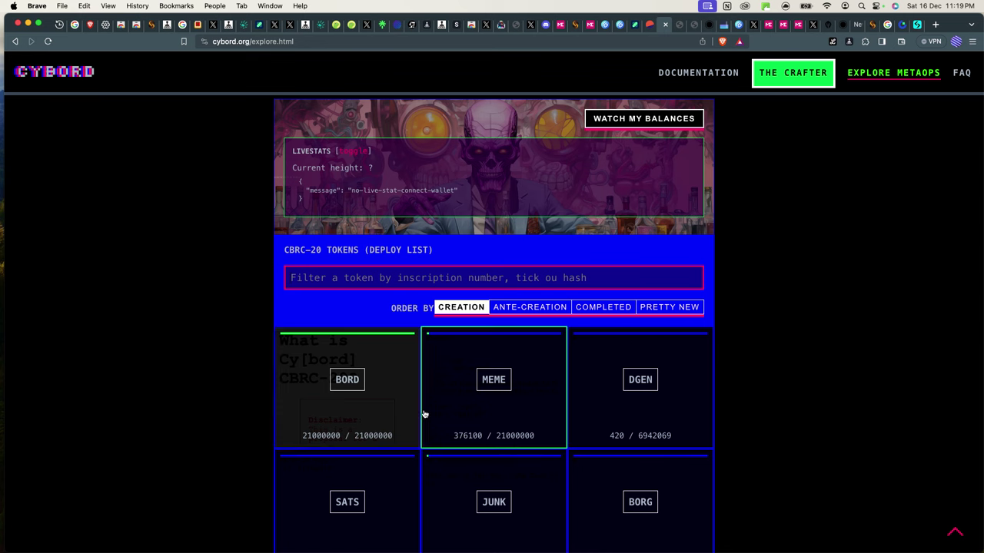
scroll(553, 430, down, 1)
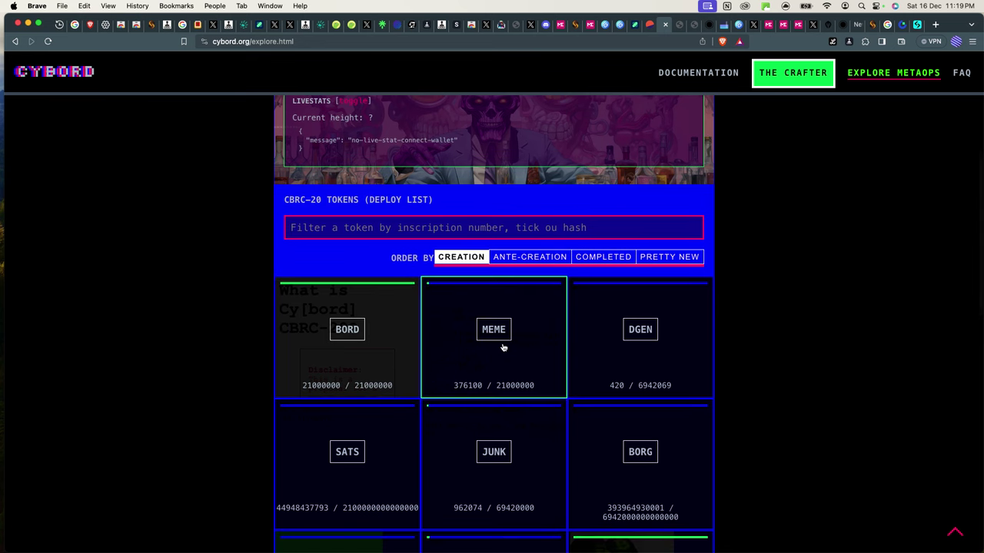
scroll(584, 352, down, 2)
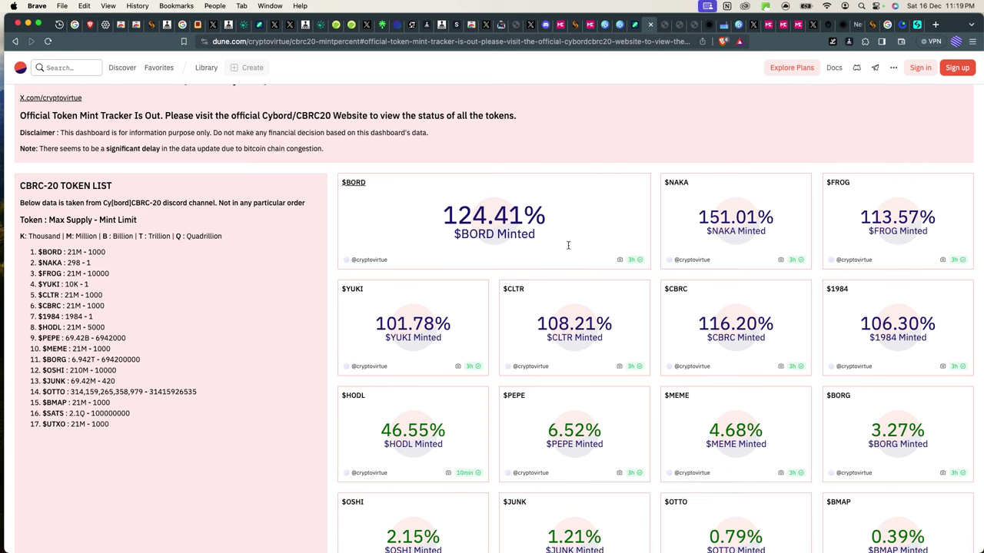
- Highlight $BORD's 124.41% minted figure on the Dune mint tracker
scroll(482, 223, up, 5)
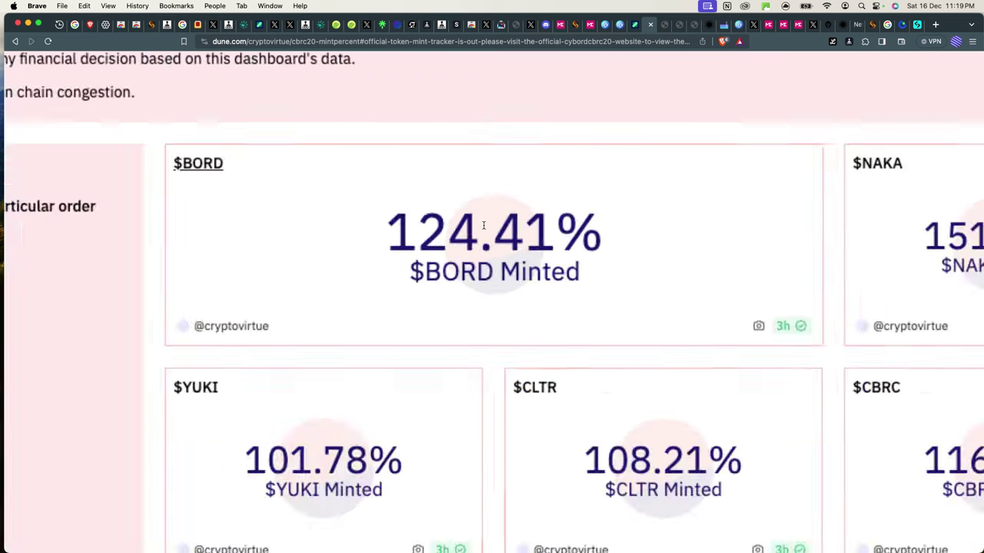
drag(384, 231, 630, 231)
click(540, 126)
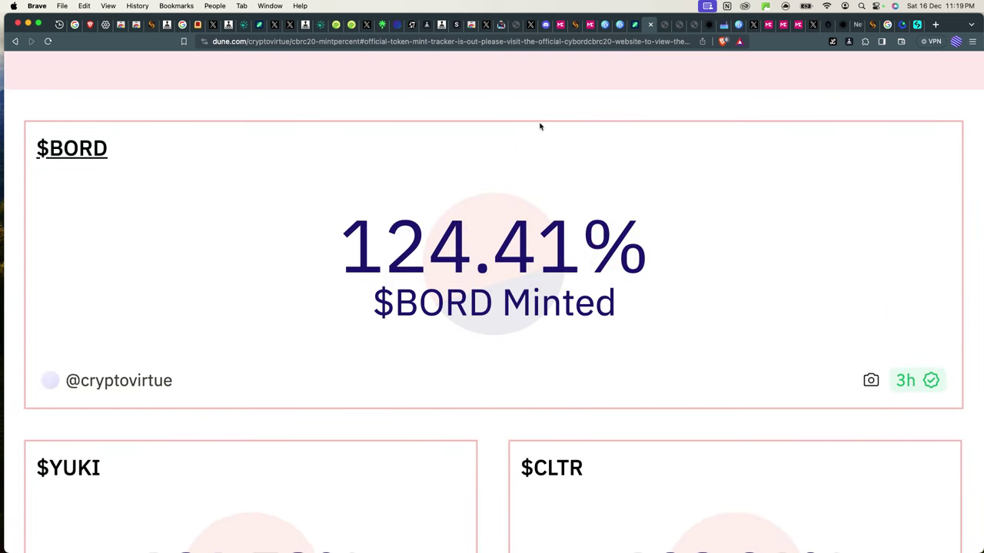
scroll(514, 257, down, 5)
drag(438, 254, 524, 254)
click(536, 216)
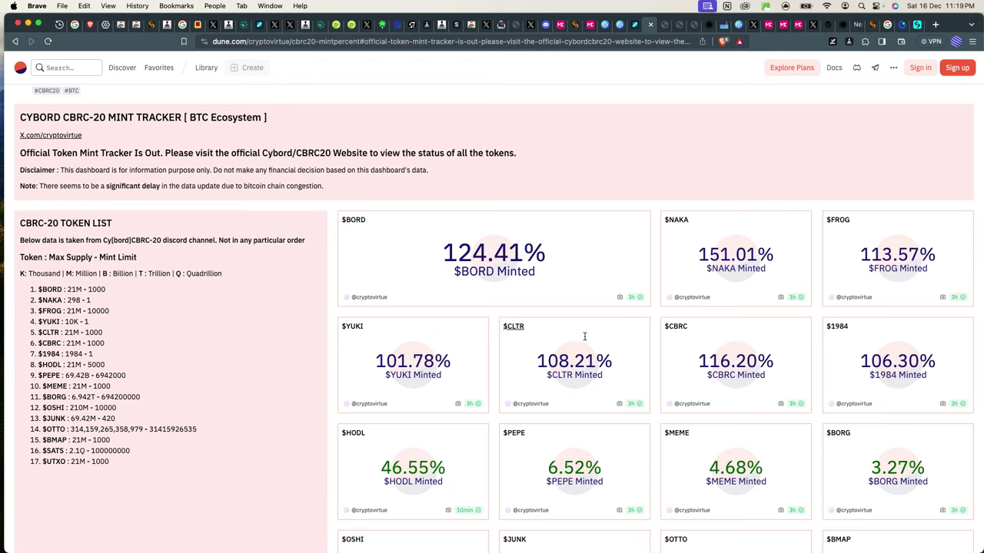
- Find $HODL and highlight its 46.55% minted figure and 5000 per-mint limit
scroll(584, 335, down, 2)
scroll(584, 340, down, 3)
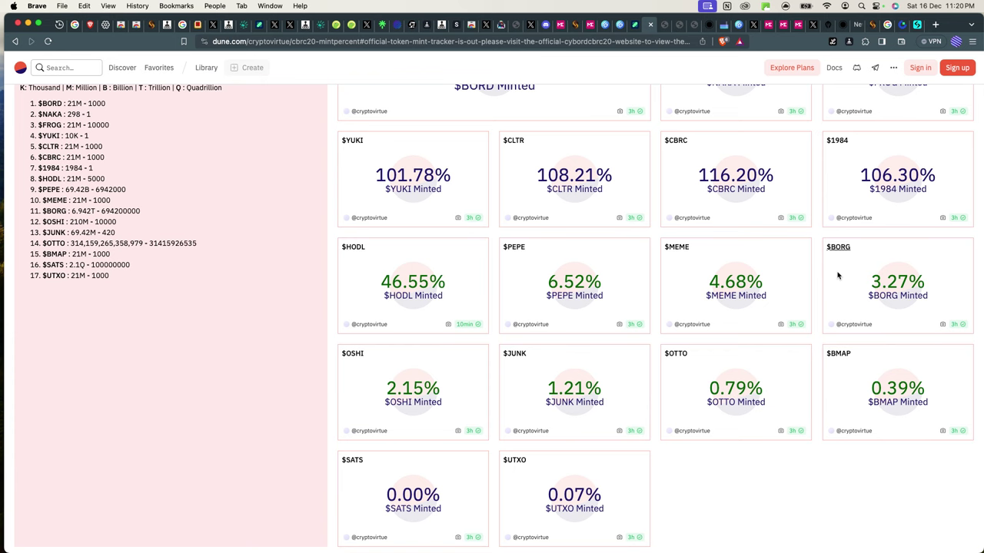
scroll(793, 308, up, 3)
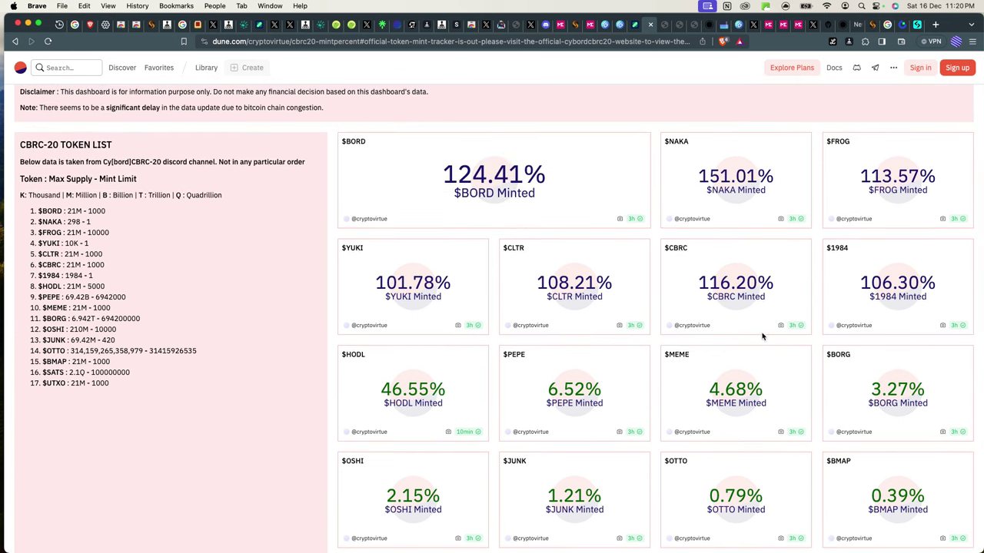
scroll(711, 343, down, 2)
scroll(389, 329, up, 5)
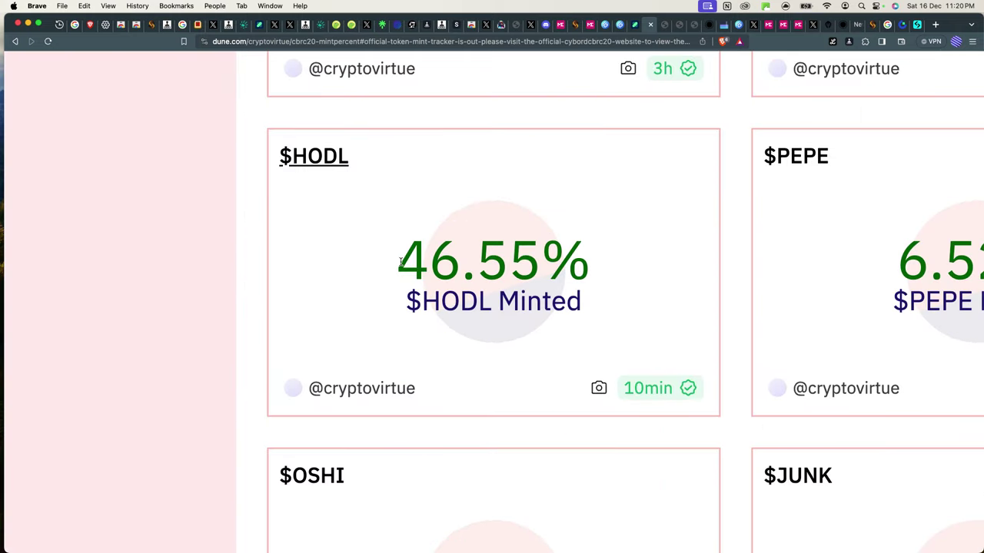
drag(408, 261, 559, 260)
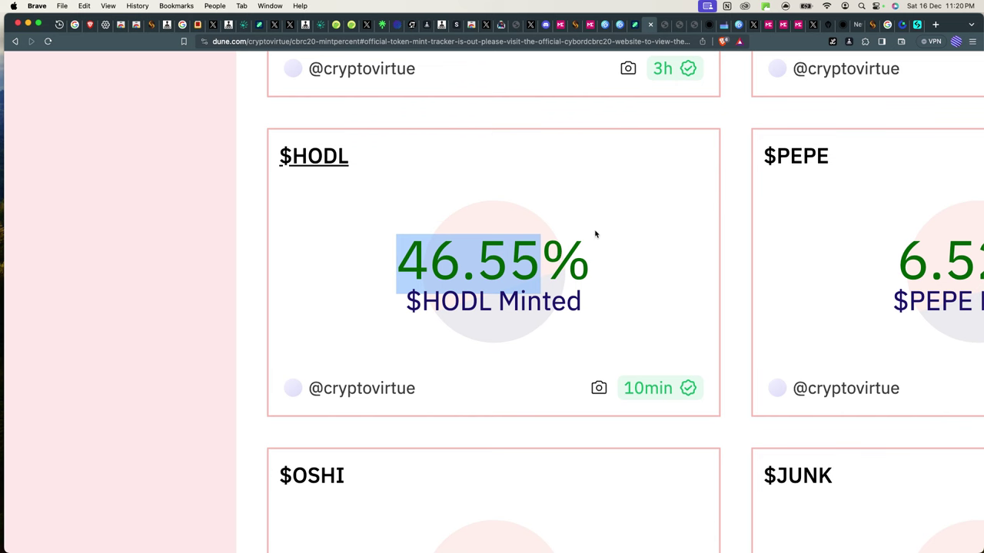
scroll(594, 232, down, 5)
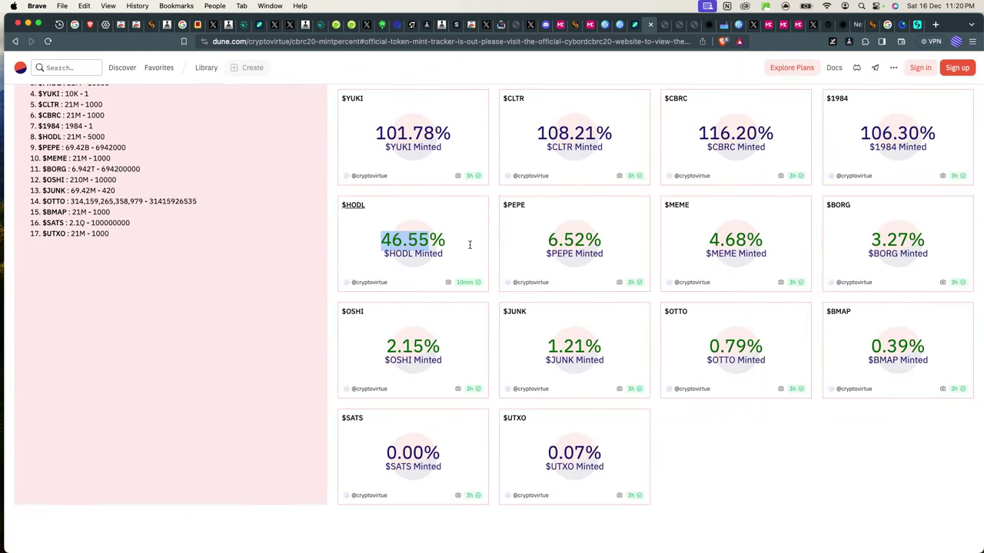
click(433, 261)
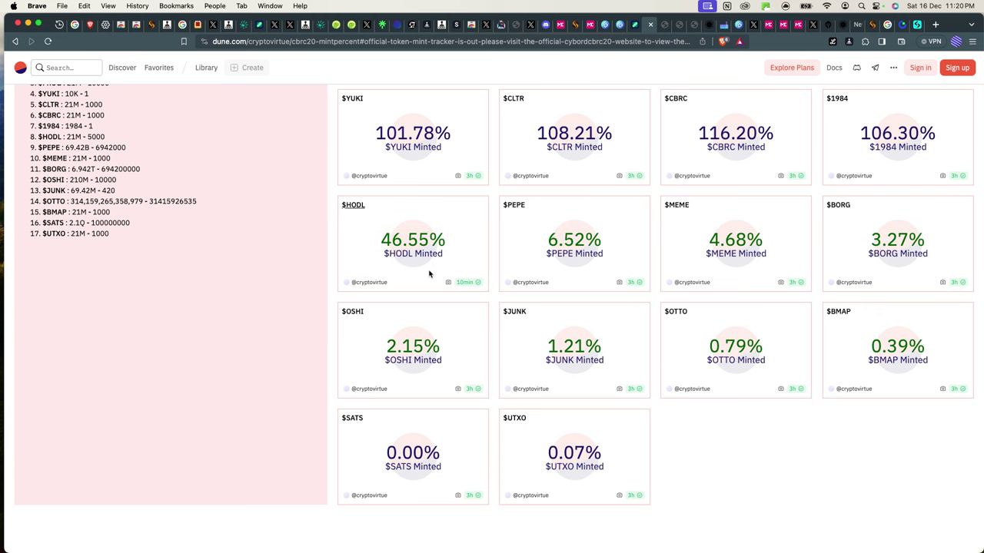
scroll(132, 170, up, 5)
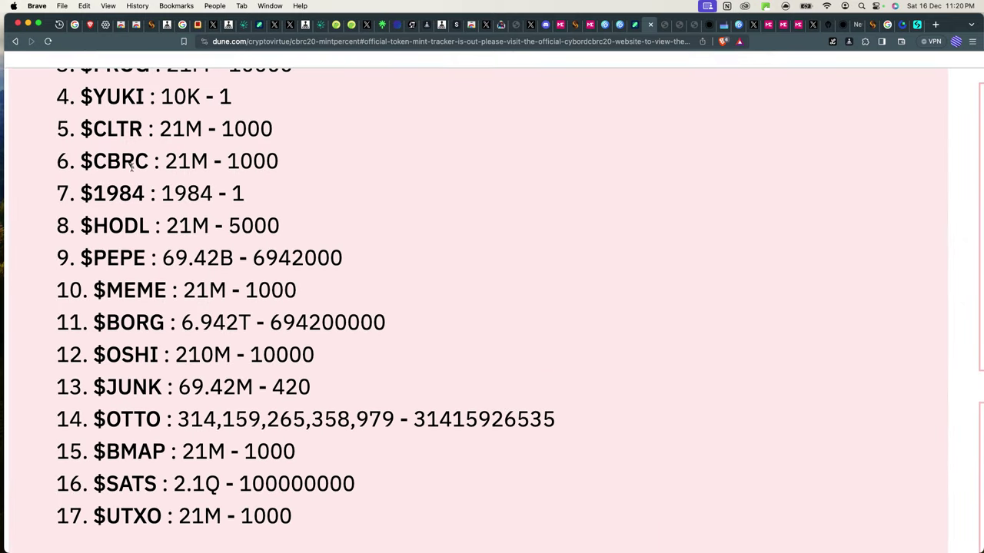
scroll(192, 258, up, 1)
double_click(255, 243)
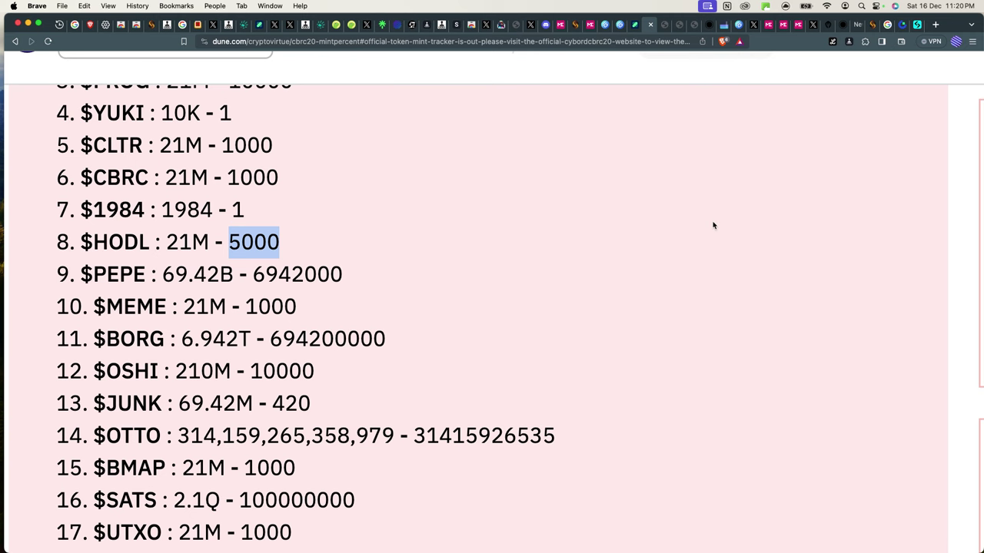
- Scroll the cybord.org CBRC-20 deploy list and open the MEME token's details (376100 / 21000000, limit 1000)
click(665, 24)
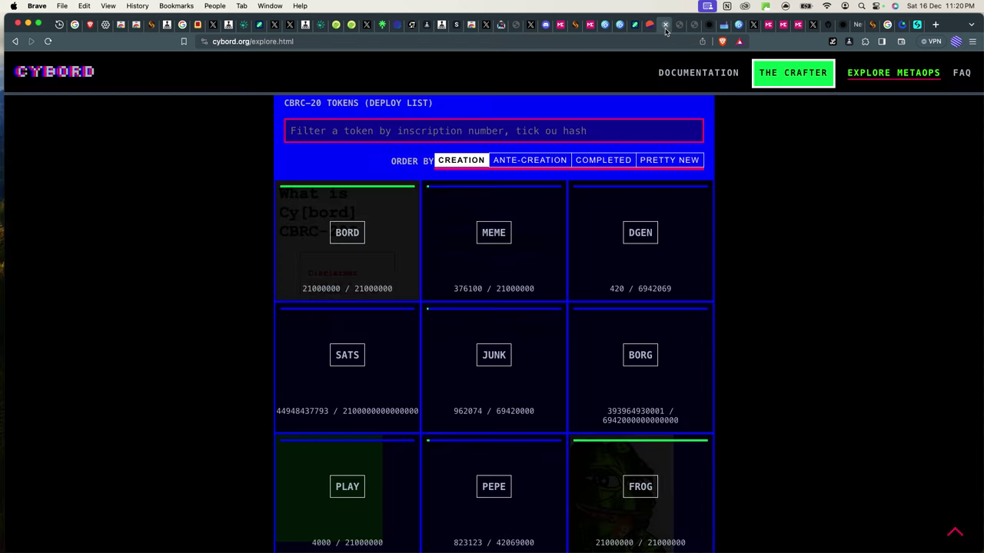
scroll(699, 166, up, 5)
scroll(698, 167, down, 4)
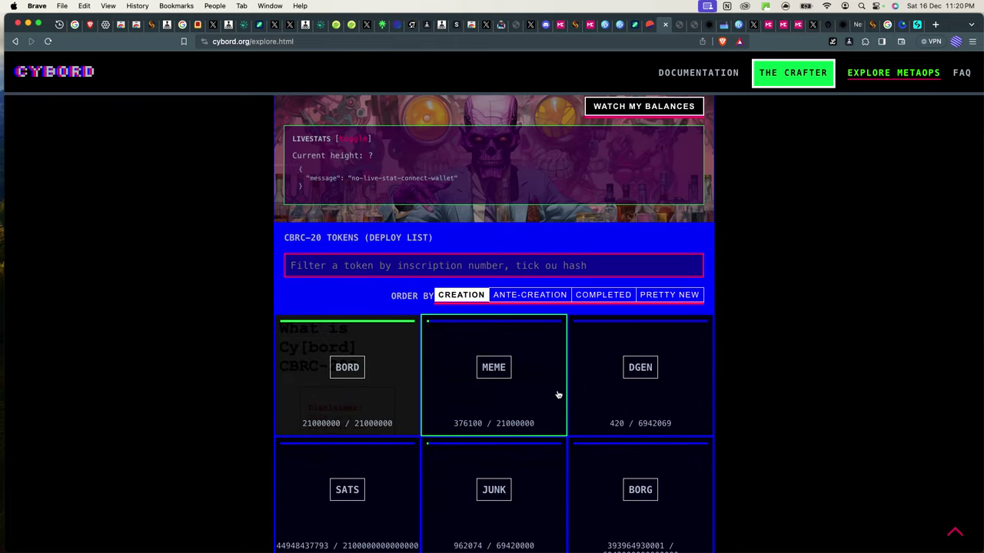
scroll(628, 378, down, 8)
scroll(628, 378, up, 3)
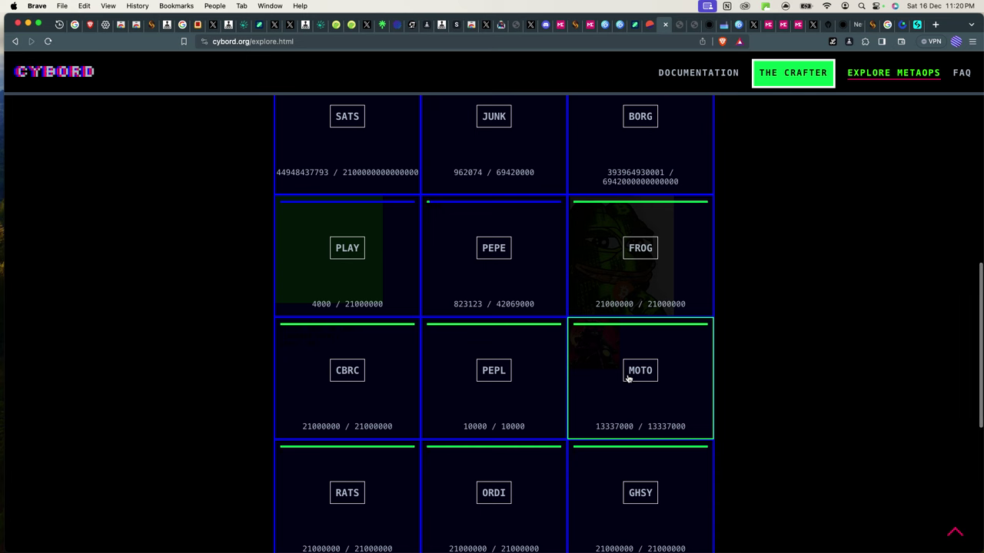
scroll(628, 379, down, 3)
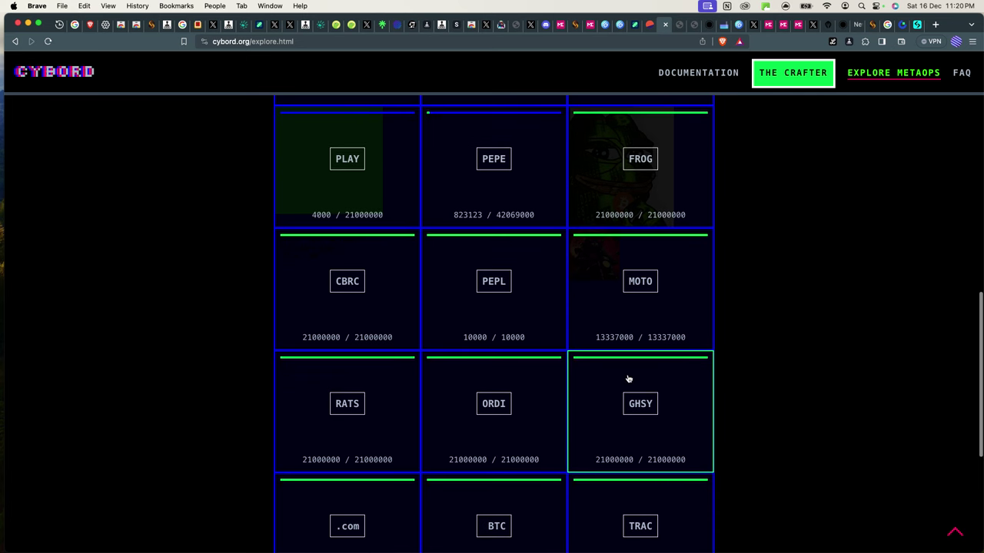
scroll(628, 378, up, 7)
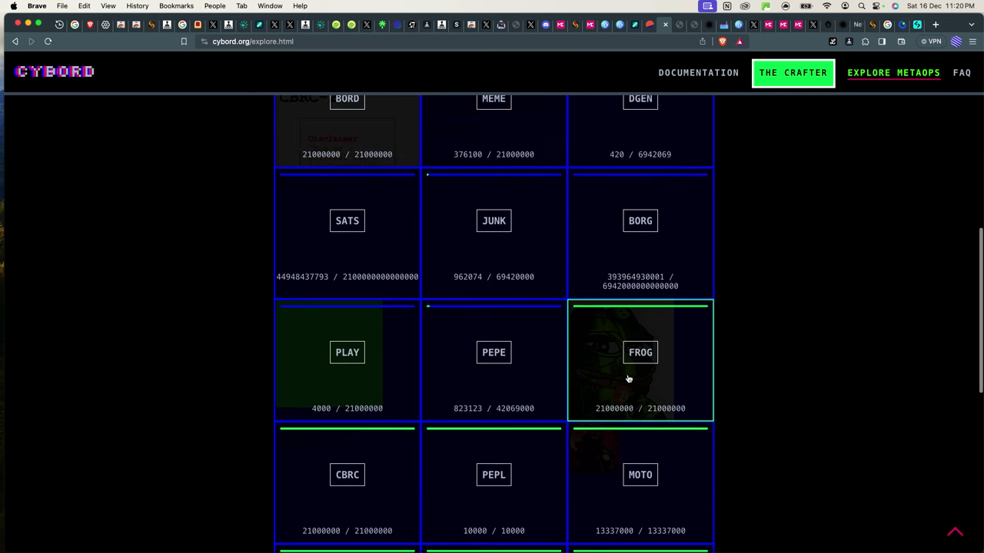
scroll(628, 378, up, 1)
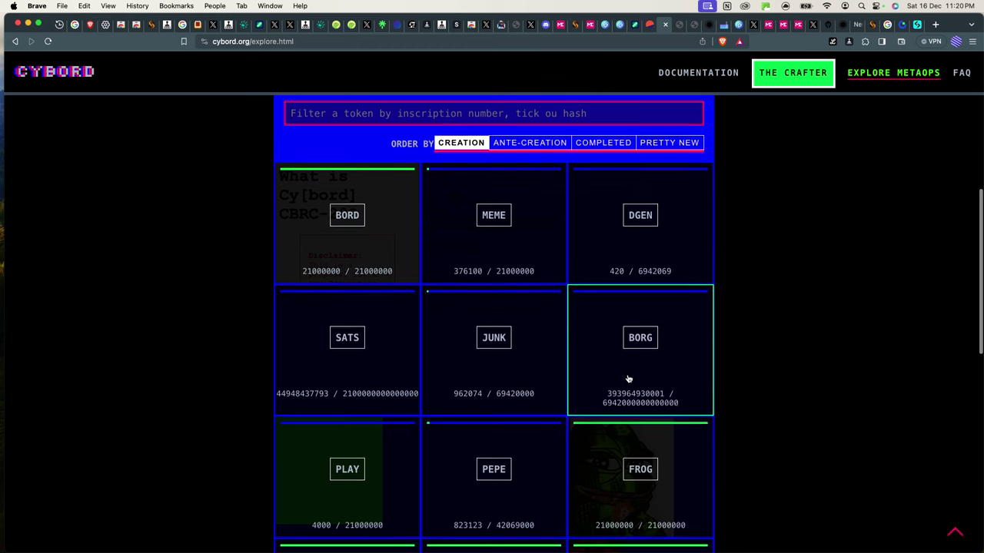
click(508, 229)
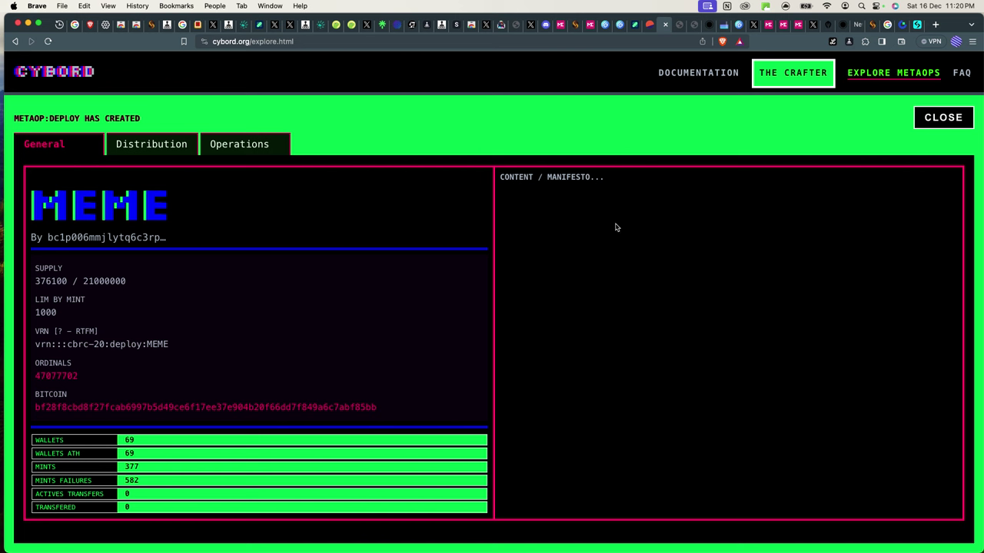
- Open The Crafter and focus the mint form's reception address field
click(786, 77)
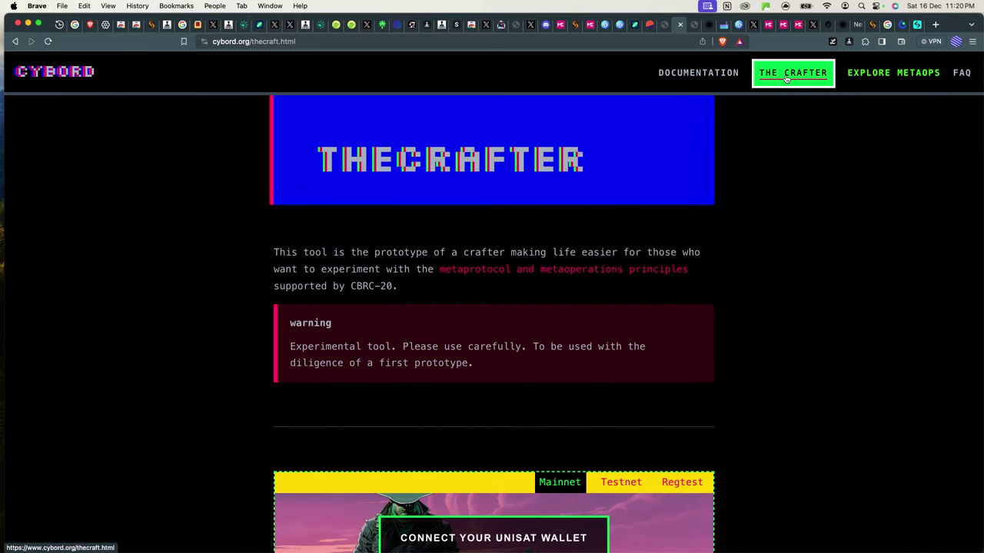
scroll(581, 268, down, 8)
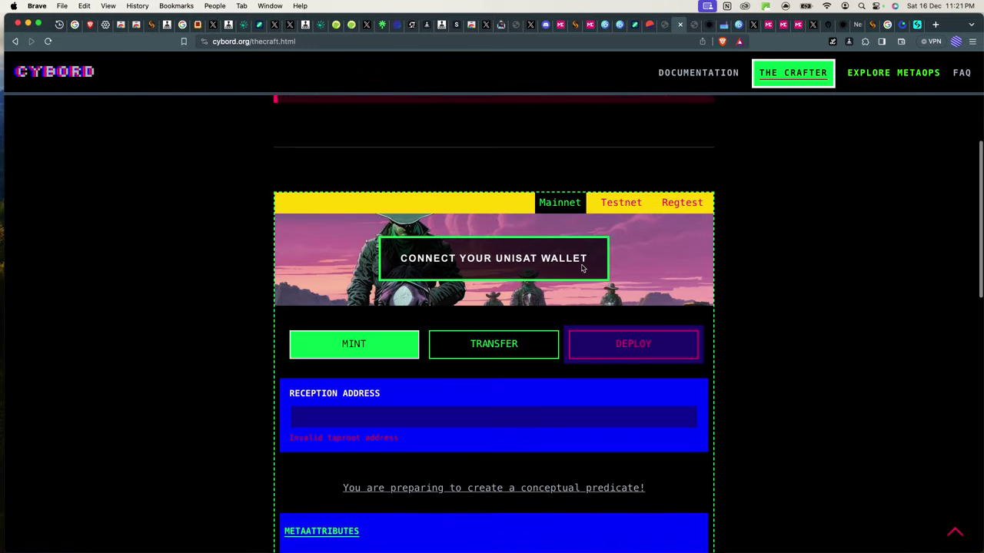
click(386, 307)
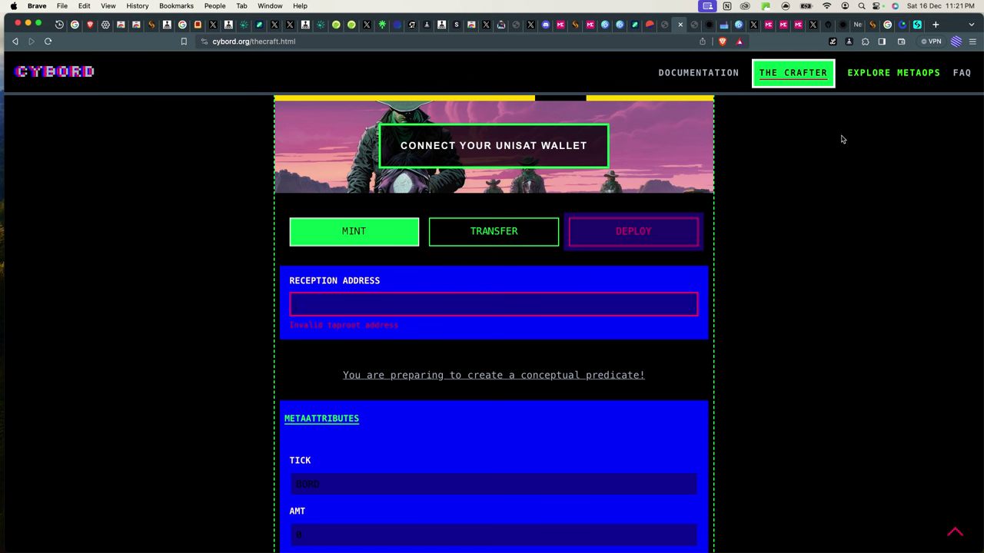
- Unlock the UniSat wallet from the Extensions menu with the account password
click(866, 41)
click(770, 136)
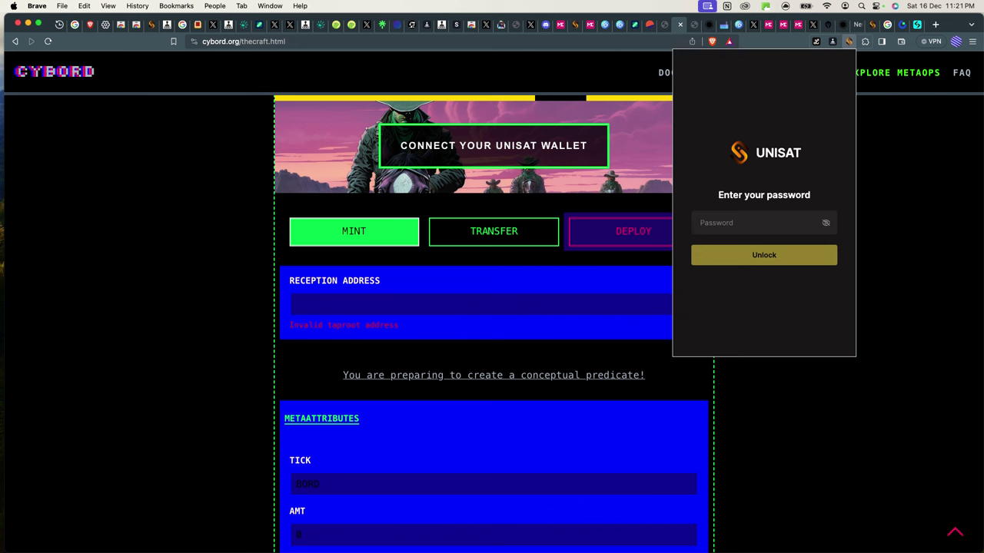
text(*****)
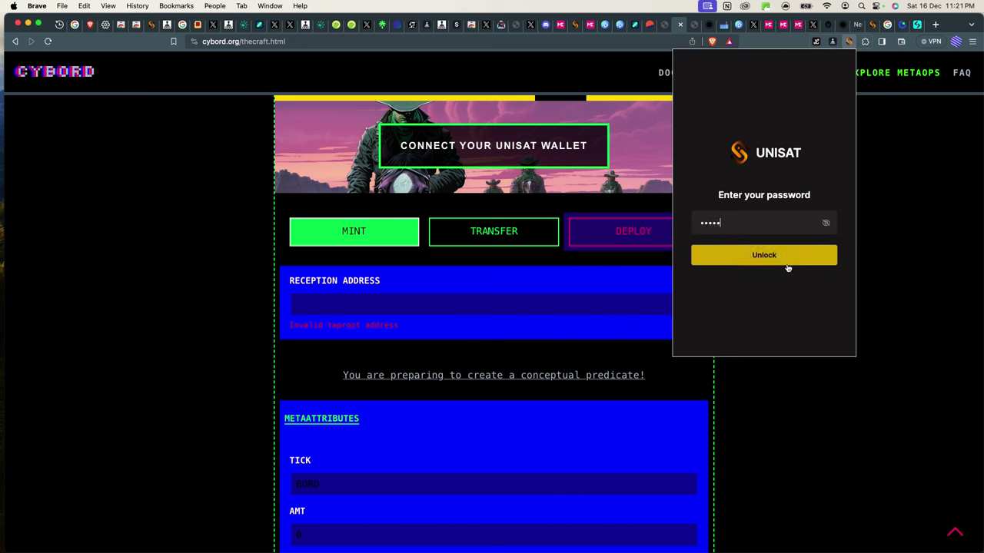
key(super+a)
text(**)
click(787, 265)
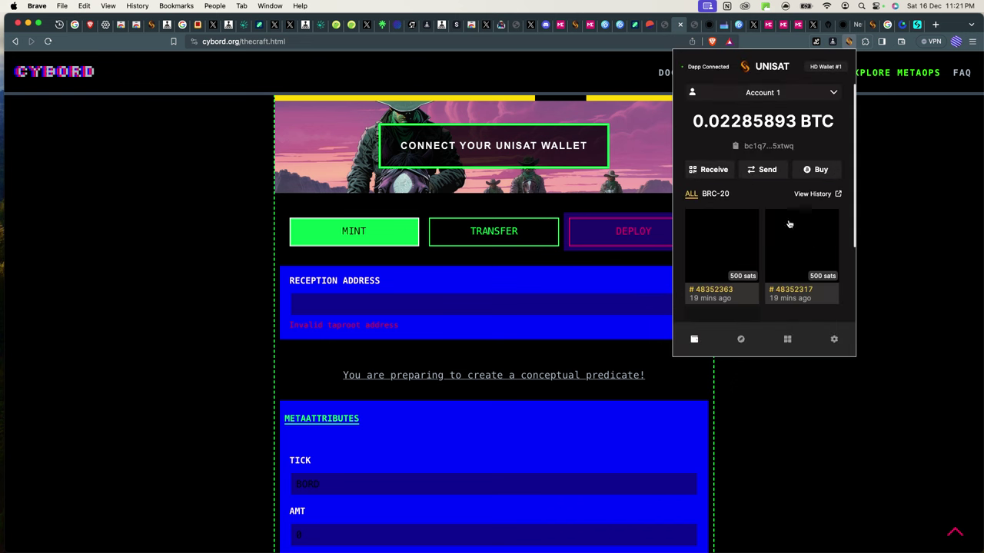
- Browse the wallet's 0.02285893 BTC balance and its BRC-20 and ALL inscription views
scroll(792, 227, down, 3)
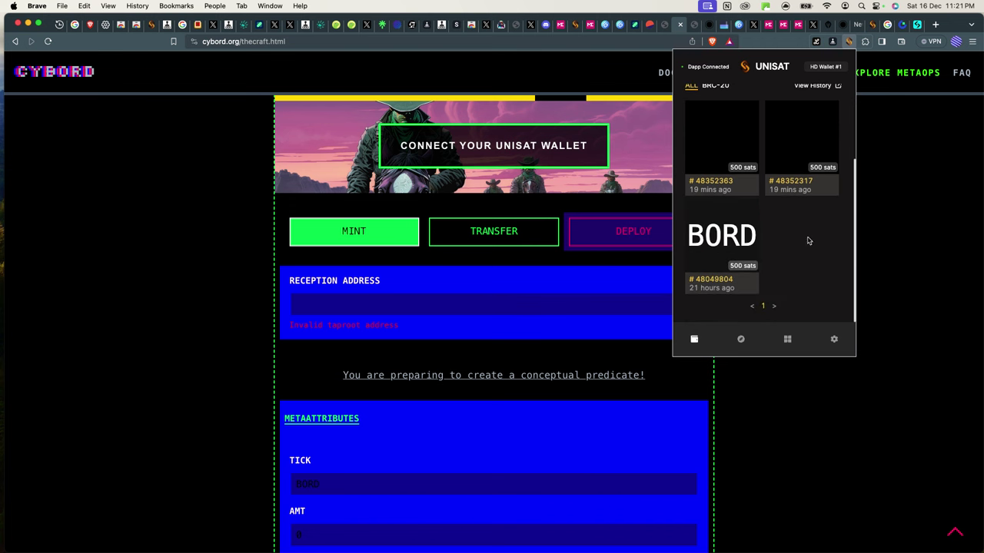
scroll(808, 240, up, 3)
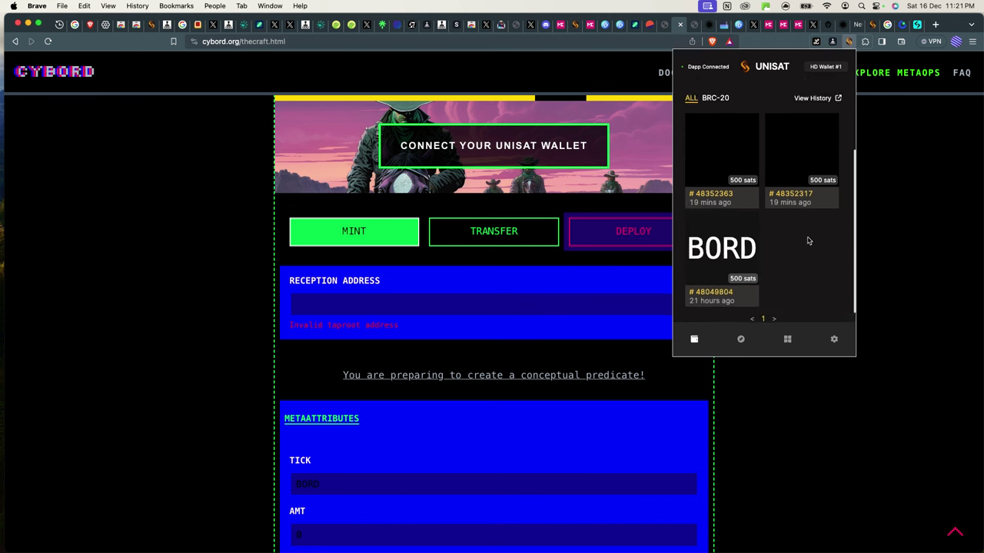
click(716, 198)
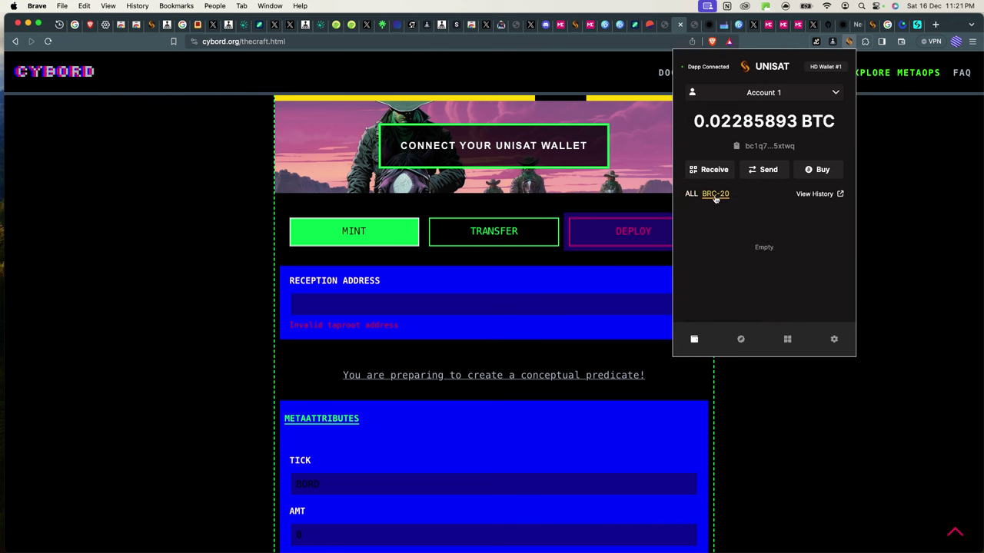
click(689, 194)
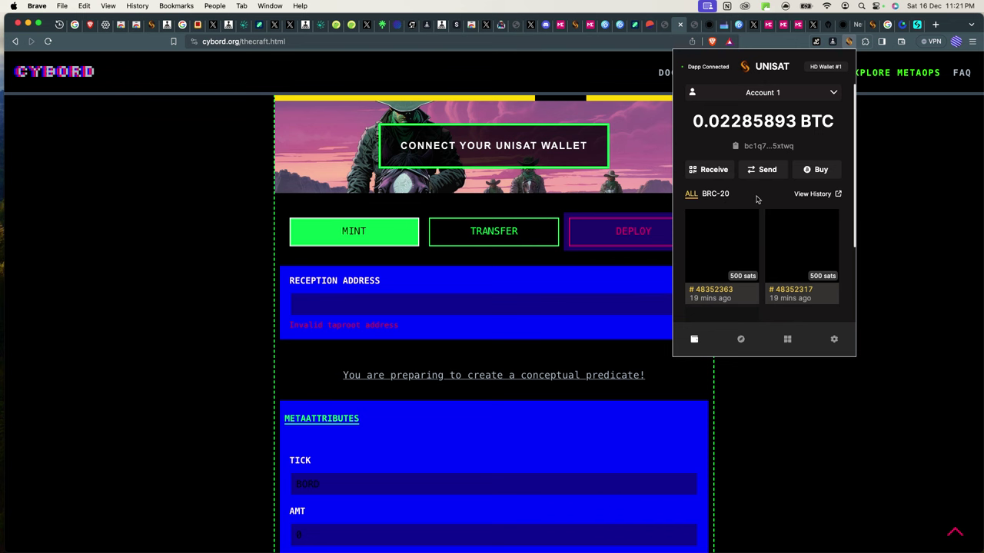
- Paste the UniSat wallet's receiving address into the mint form's reception address field
click(712, 169)
click(776, 228)
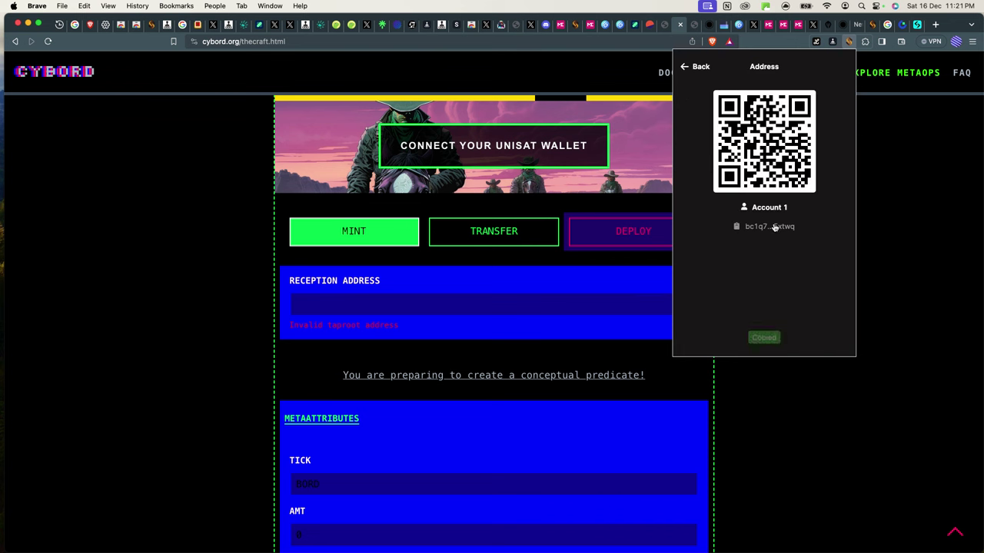
click(688, 64)
click(296, 299)
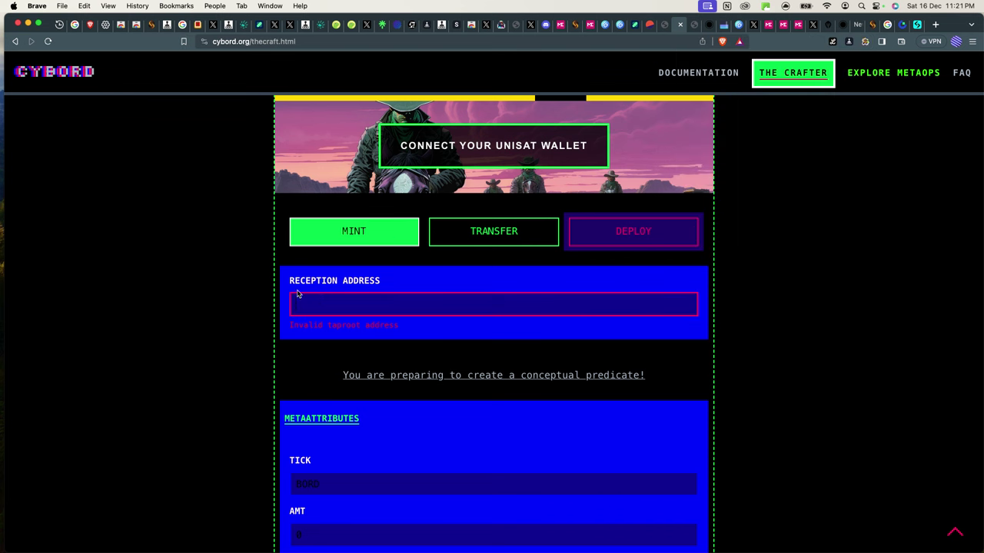
key(super+v)
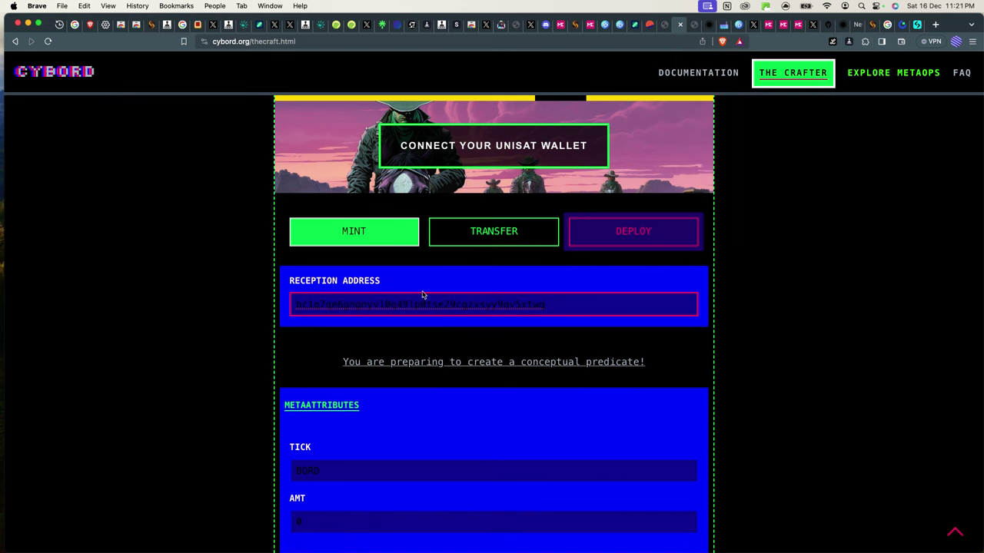
scroll(451, 441, down, 2)
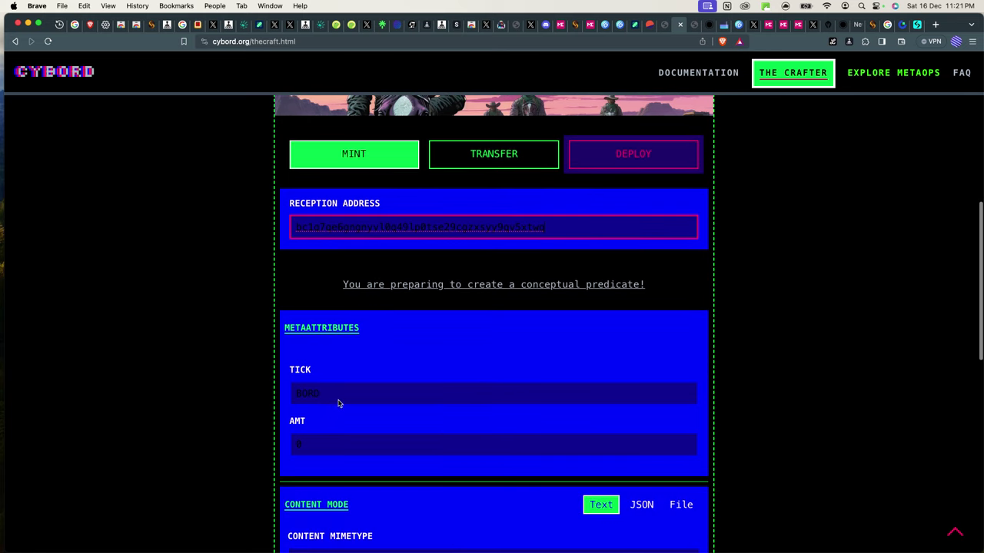
- Set the mint tick to HODL and the amount to 5000
click(338, 394)
key(Caps_Lock)
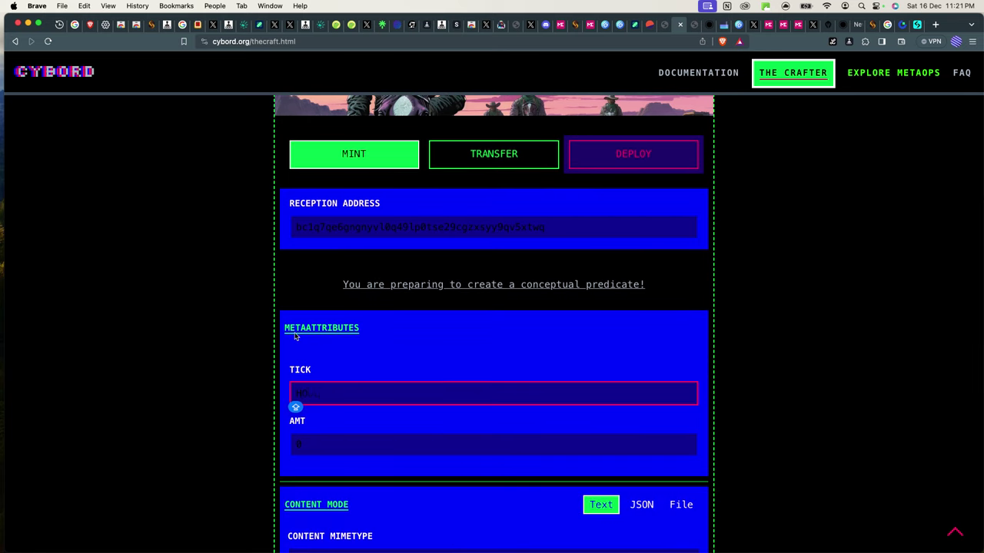
scroll(321, 392, down, 5)
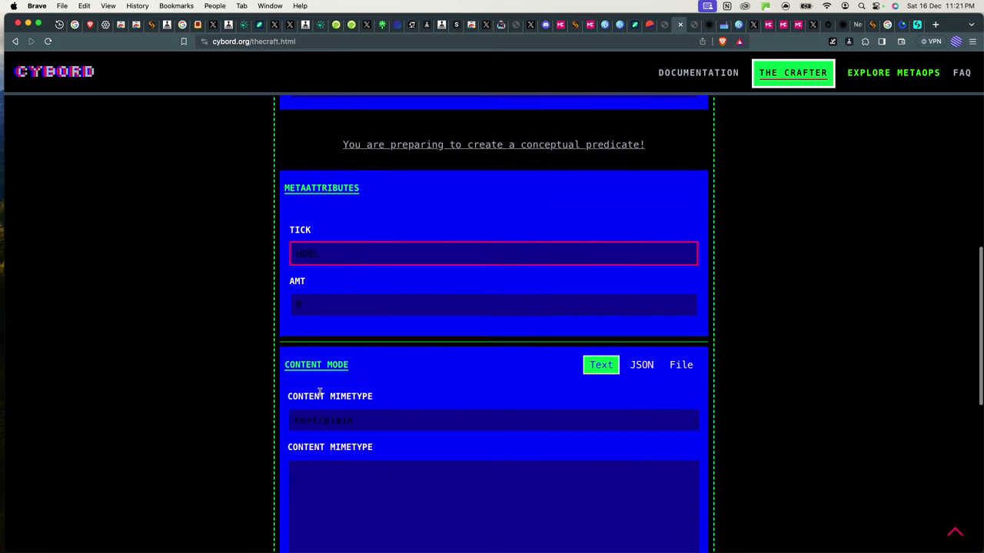
click(314, 210)
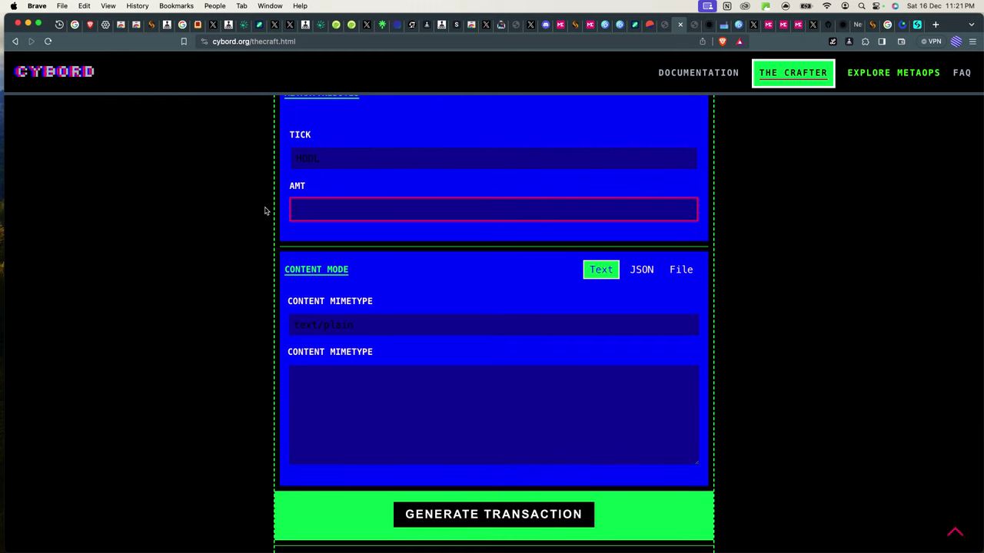
text(5000)
- Check MEME's deploy details and HODL's mint limit in other tabs, then return to the content field
click(658, 26)
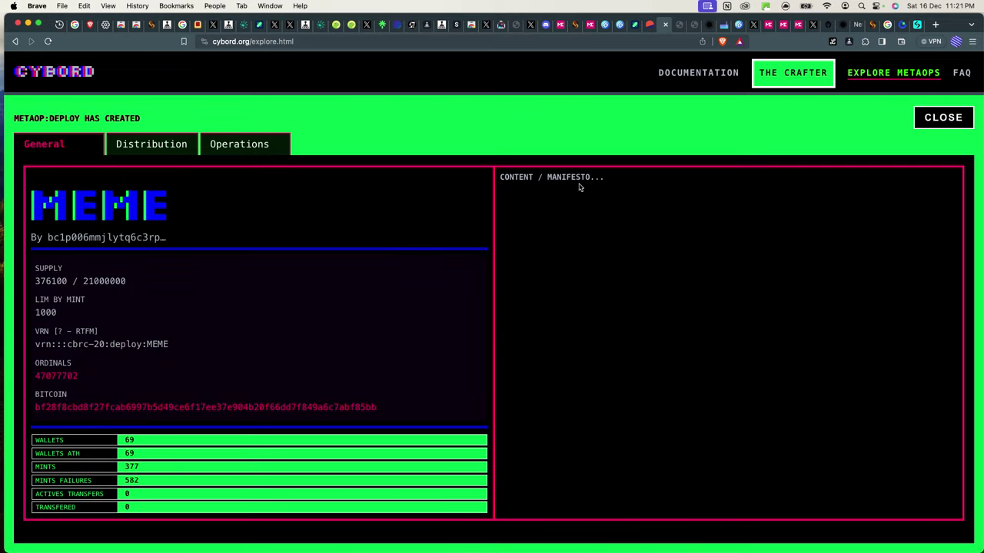
click(680, 26)
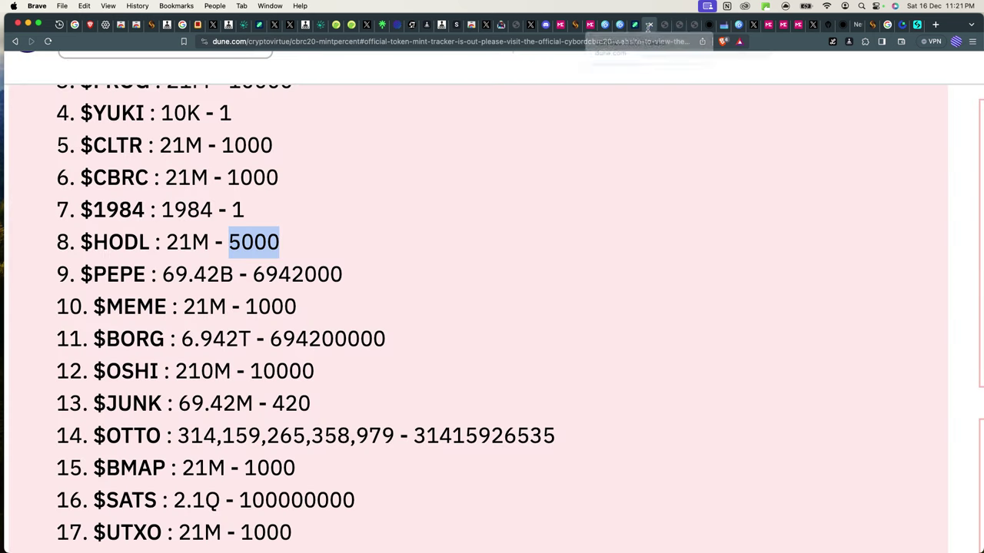
click(648, 25)
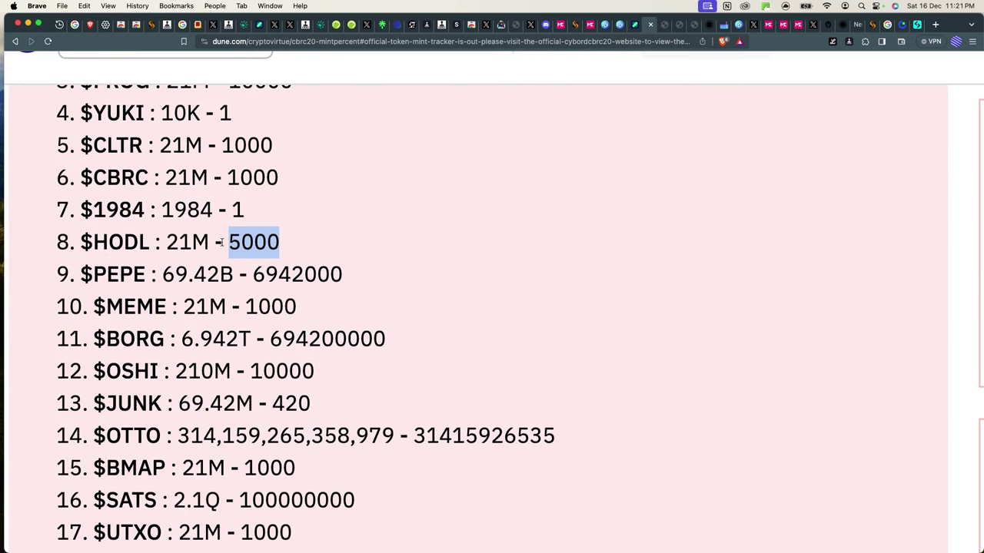
click(679, 26)
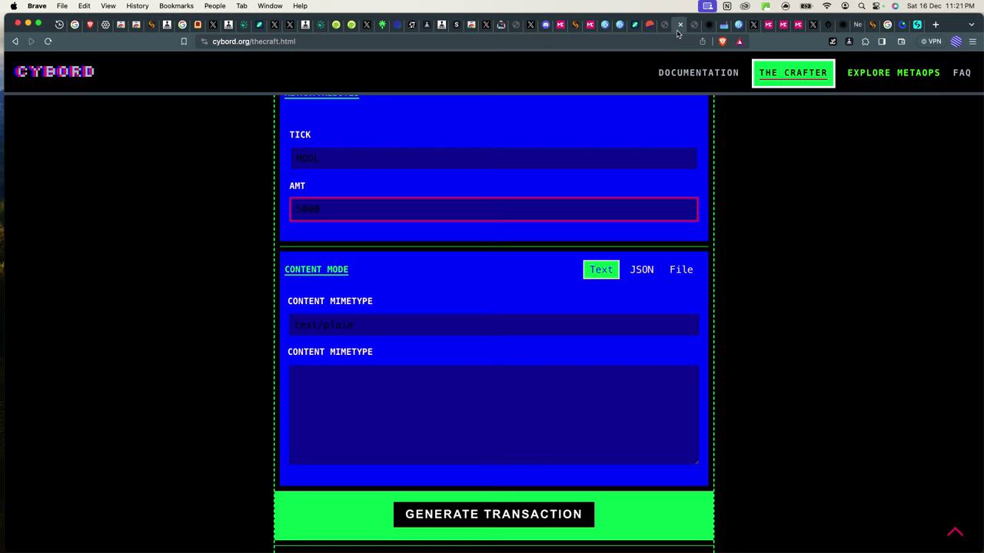
scroll(538, 273, down, 1)
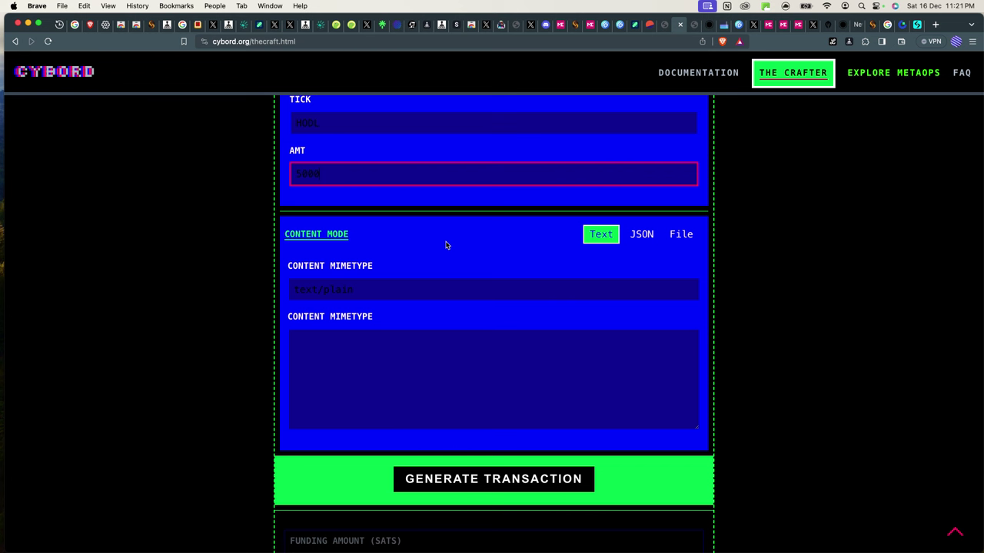
click(396, 334)
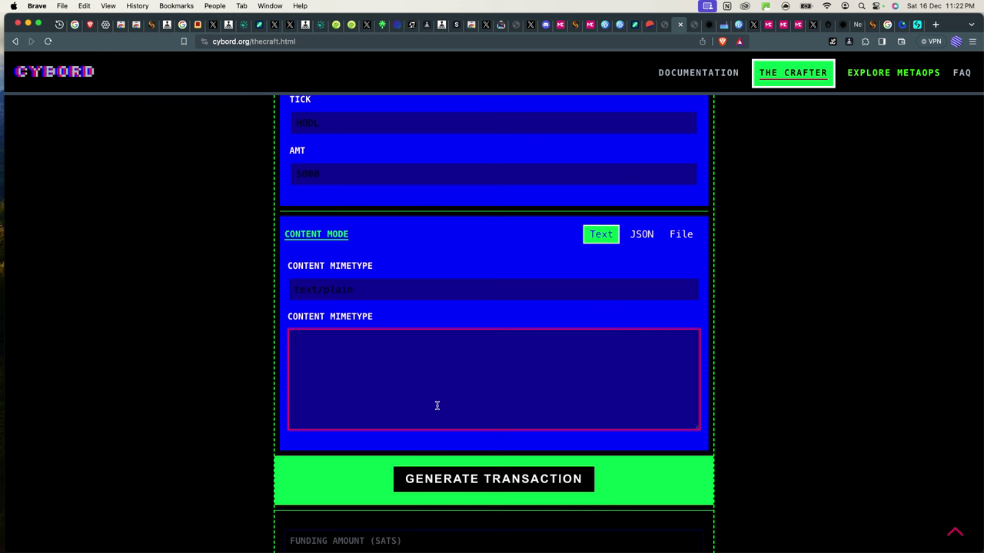
- Enter HODL as the mint text content and review the UniSat wallet's inscriptions
key(Caps_Lock)
click(864, 42)
click(761, 140)
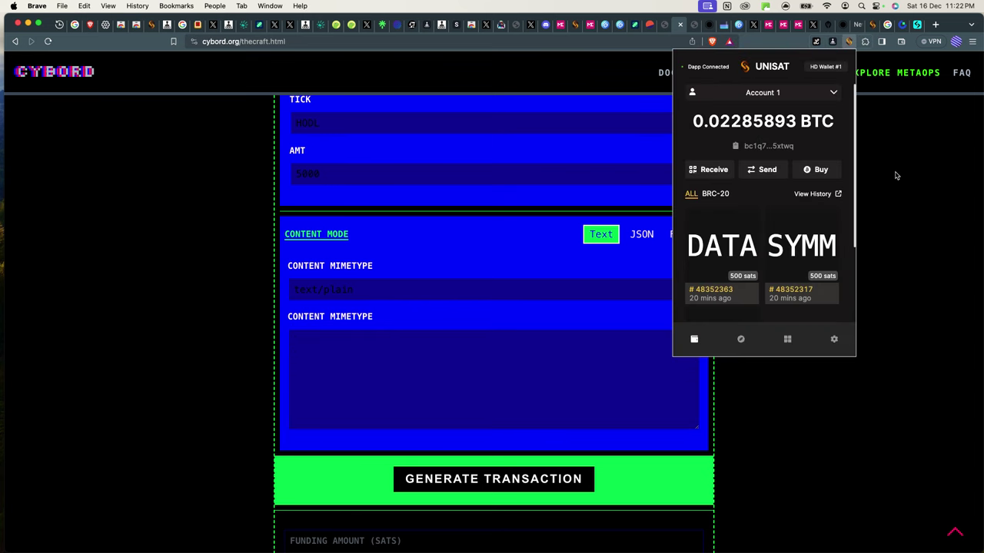
scroll(796, 231, down, 2)
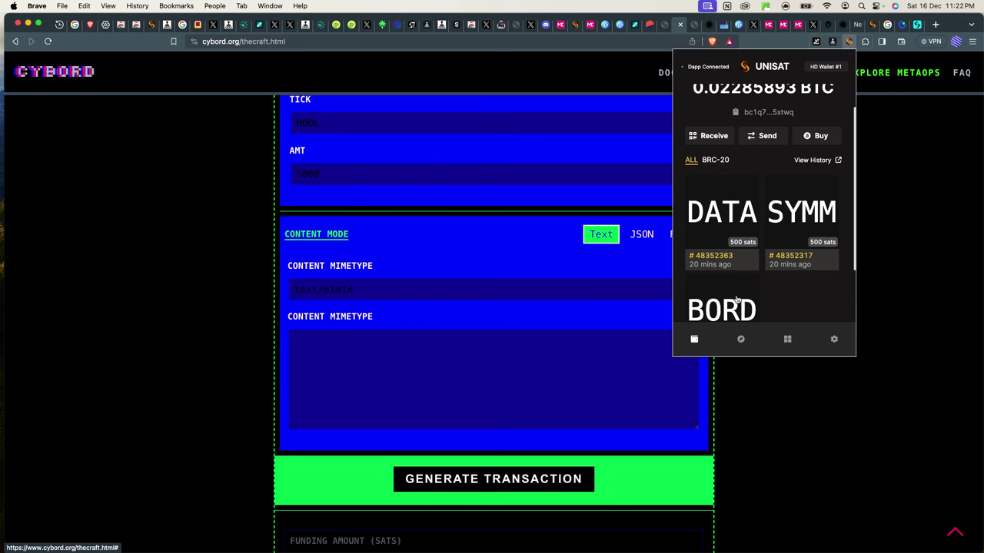
scroll(730, 311, down, 1)
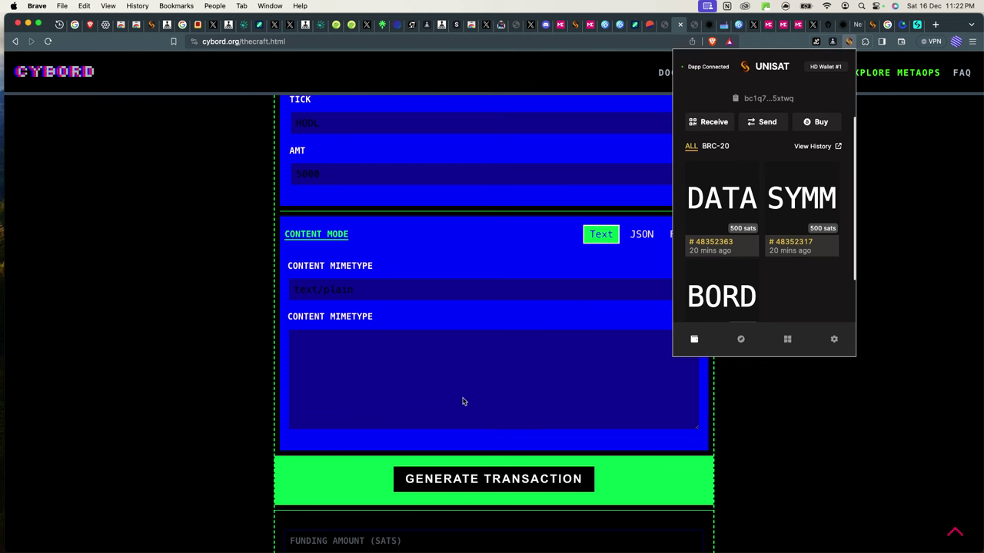
- Generate the mint transaction, giving a 114332-sat funding amount at 558 sat/vB
click(375, 370)
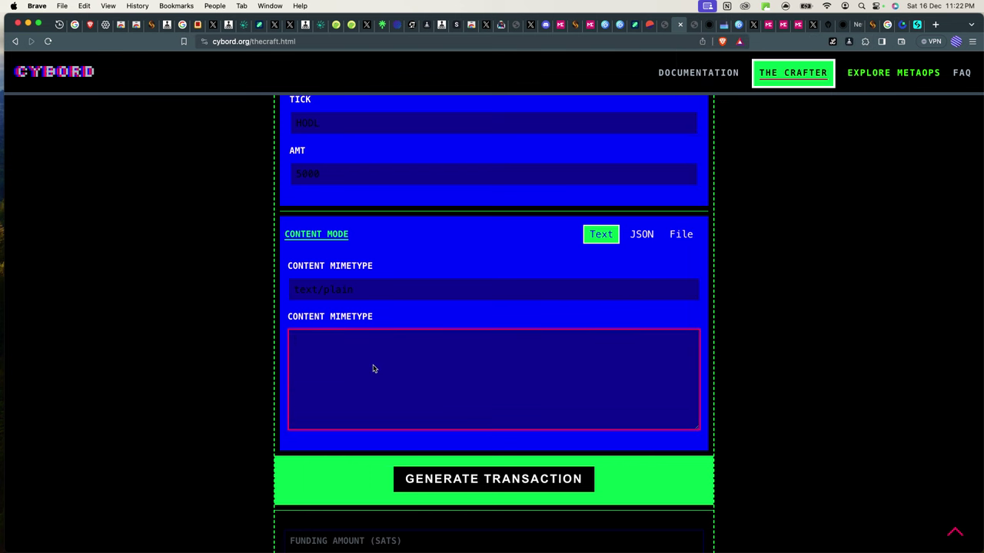
scroll(415, 384, down, 3)
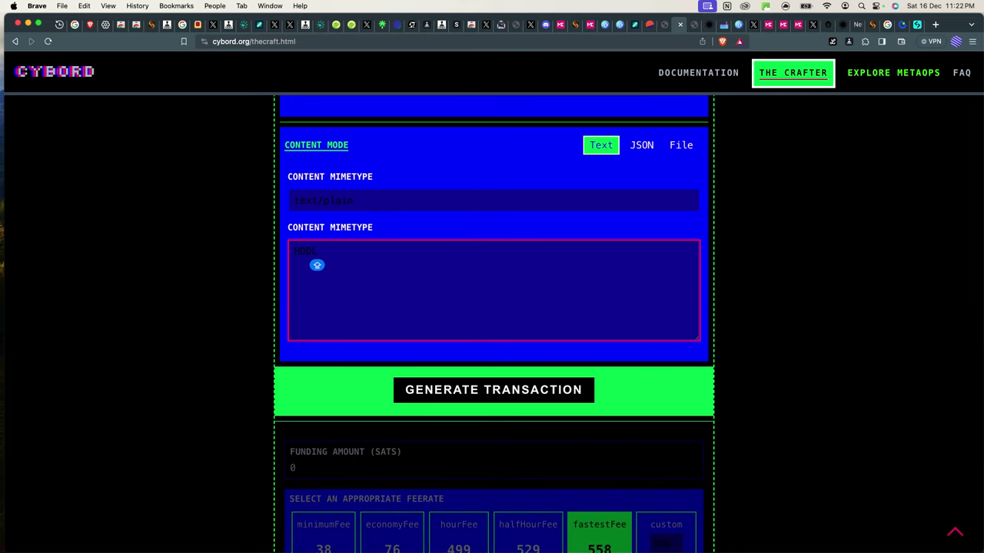
click(501, 394)
- Use a custom fee rate of 559 sat/vB instead of 558, making the funding amount 114536 sats
scroll(559, 388, down, 5)
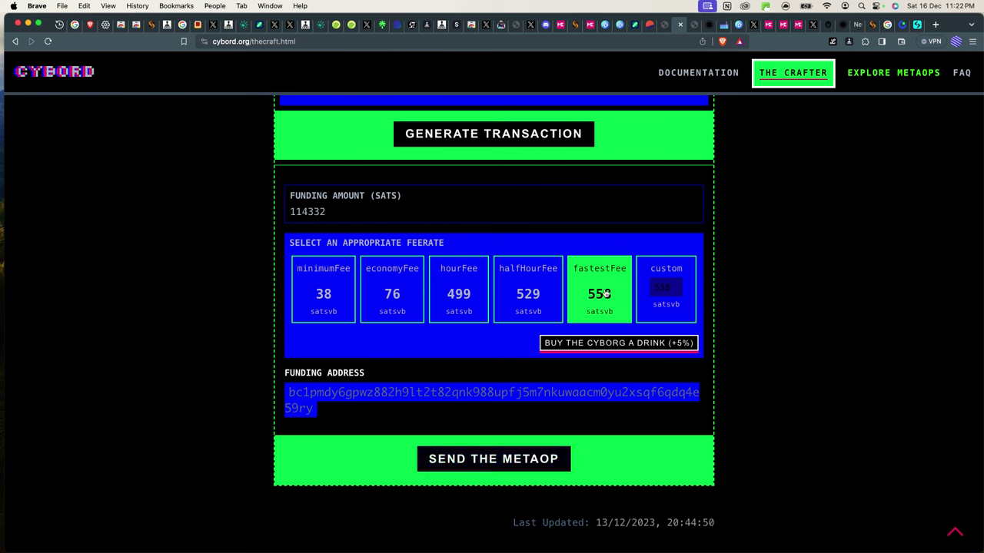
click(661, 280)
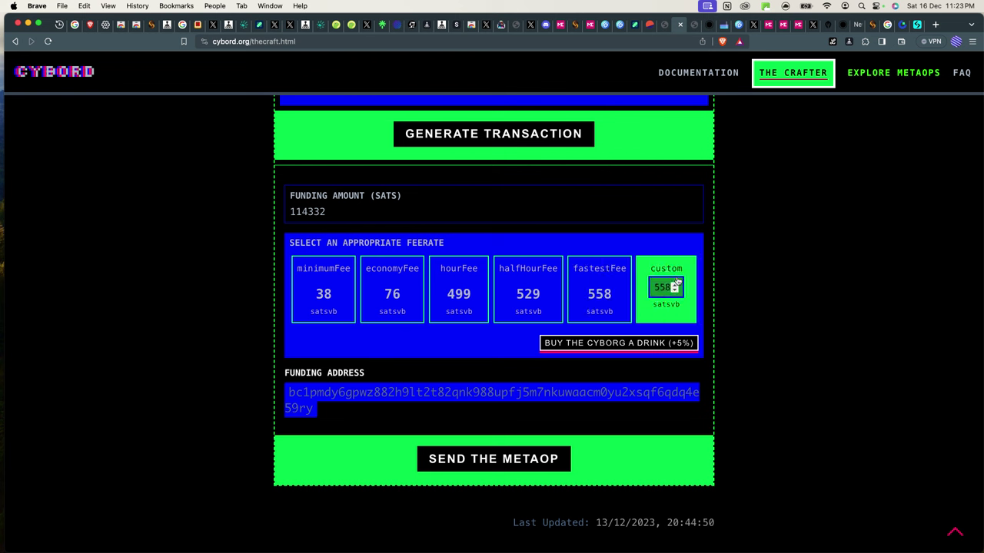
click(673, 285)
- Send the HODL mint, sign and pay in UniSat, and select the resulting transaction hash
click(513, 462)
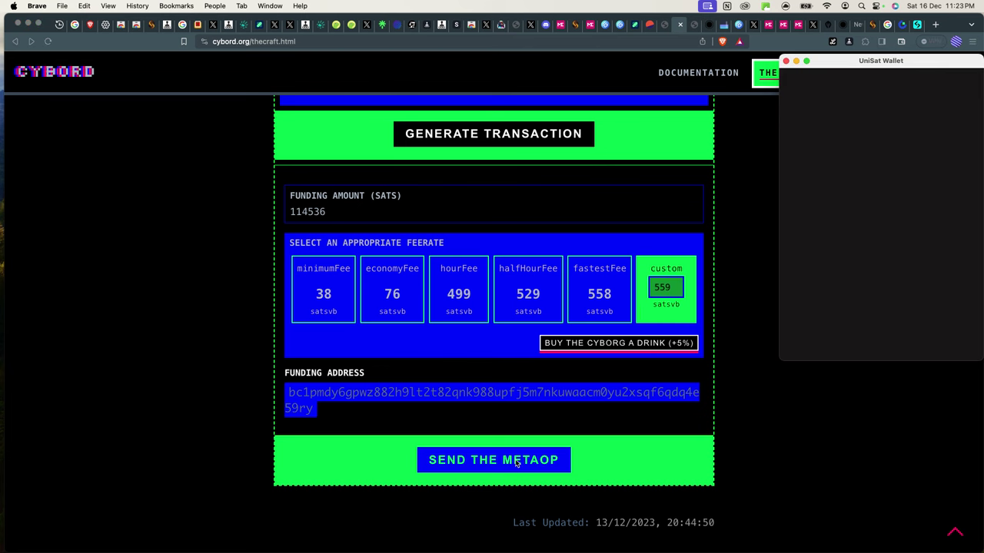
click(946, 348)
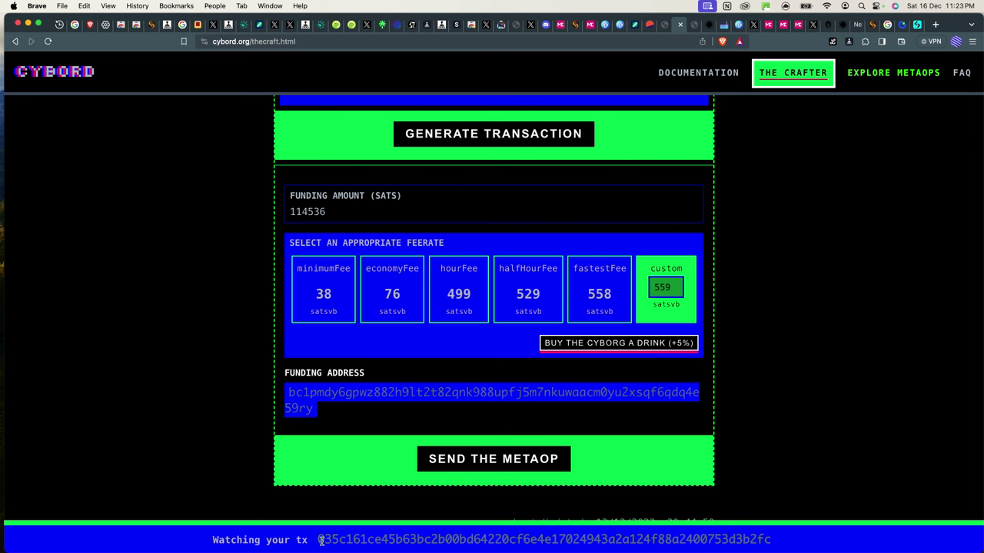
drag(359, 543, 481, 543)
click(727, 540)
drag(778, 539, 417, 544)
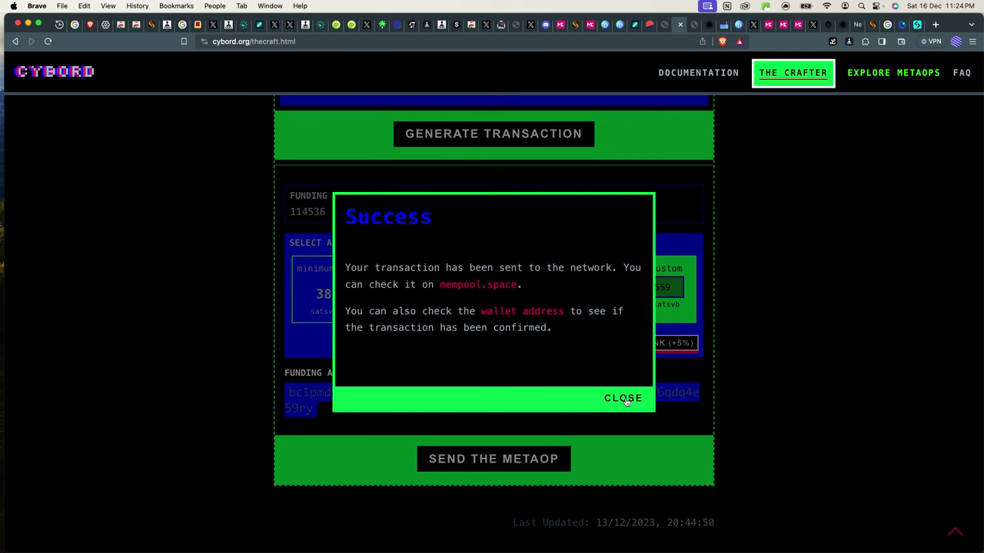
- Dismiss the mint success message and confirm in the UniSat wallet that HODL is an unconfirmed inscription
click(624, 399)
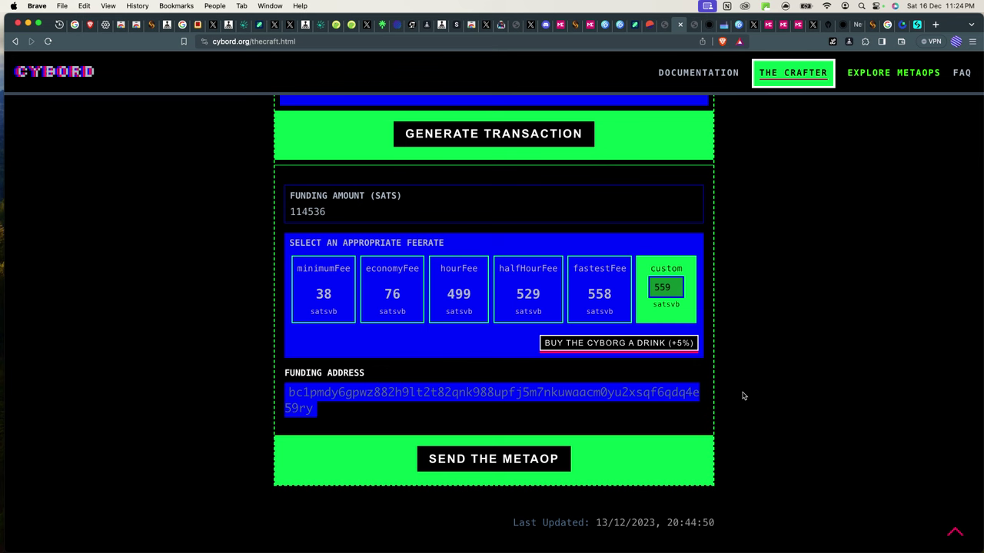
click(865, 42)
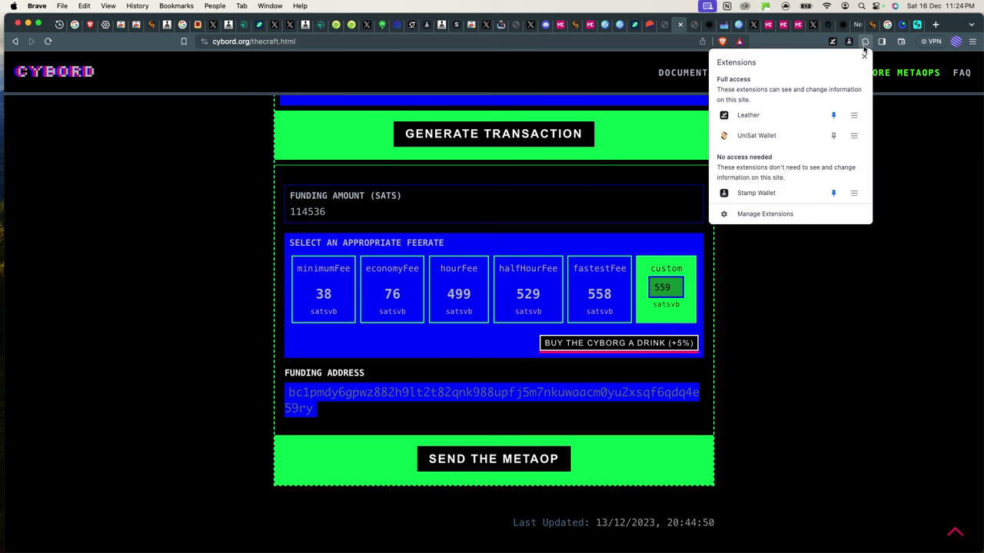
click(747, 135)
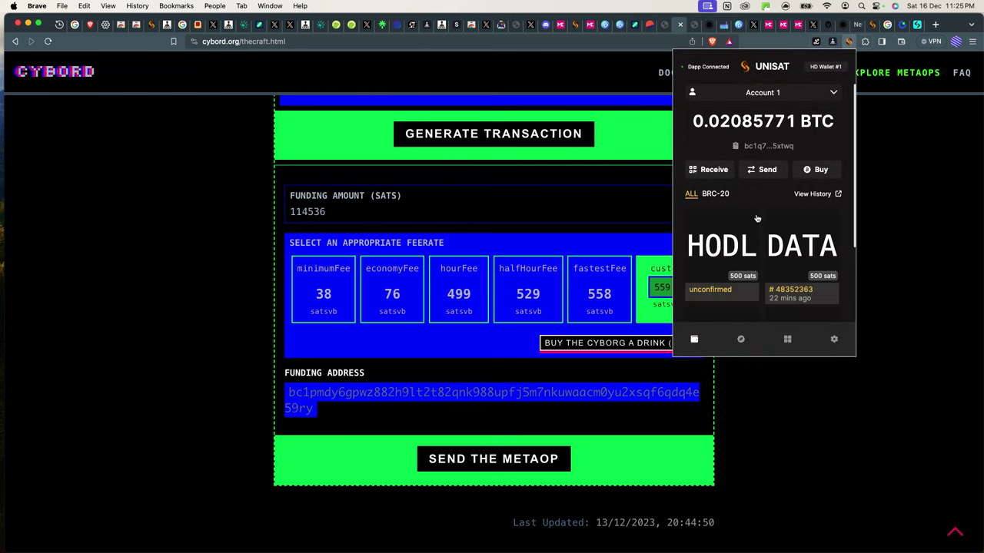
scroll(757, 219, down, 2)
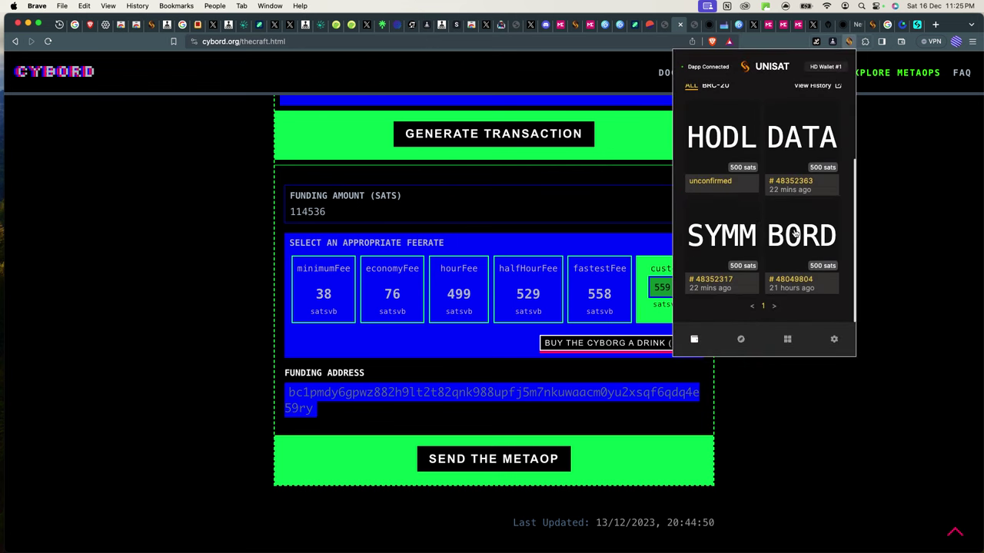
scroll(795, 233, up, 3)
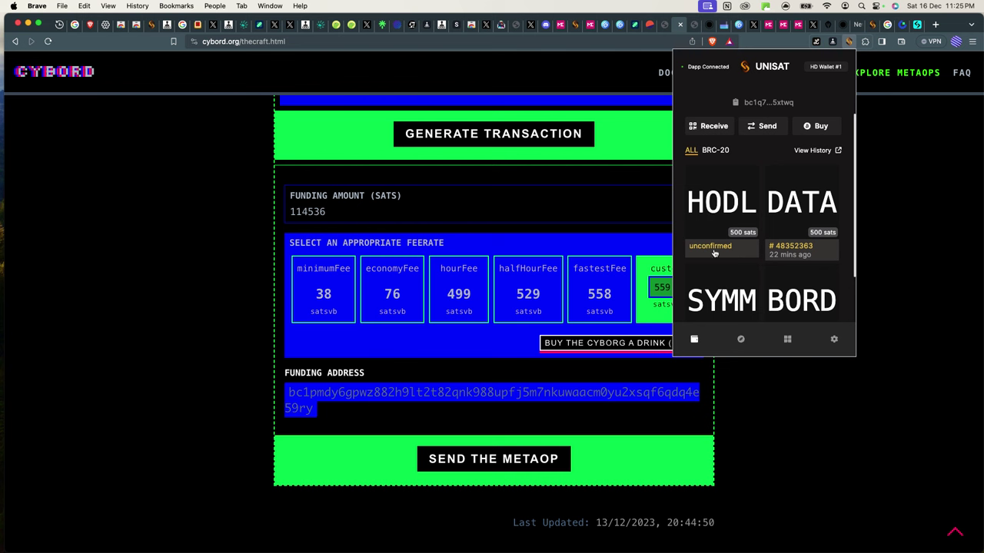
scroll(714, 253, down, 2)
scroll(713, 251, up, 3)
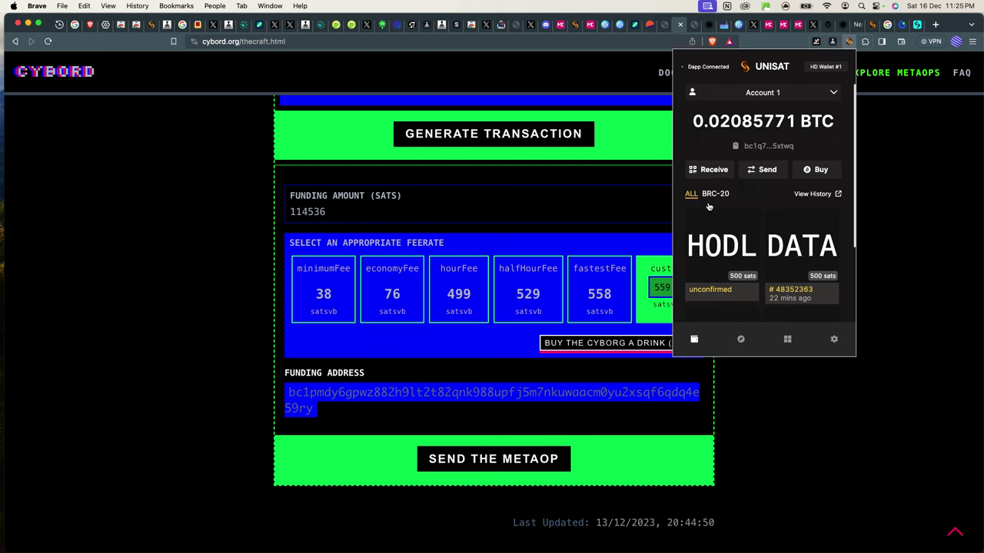
scroll(712, 250, down, 3)
scroll(713, 250, up, 3)
click(656, 459)
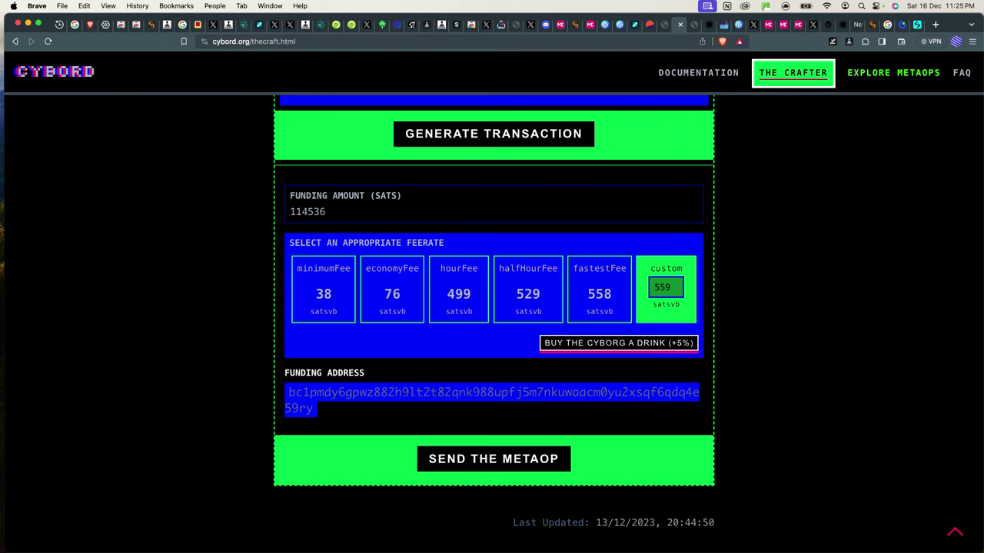